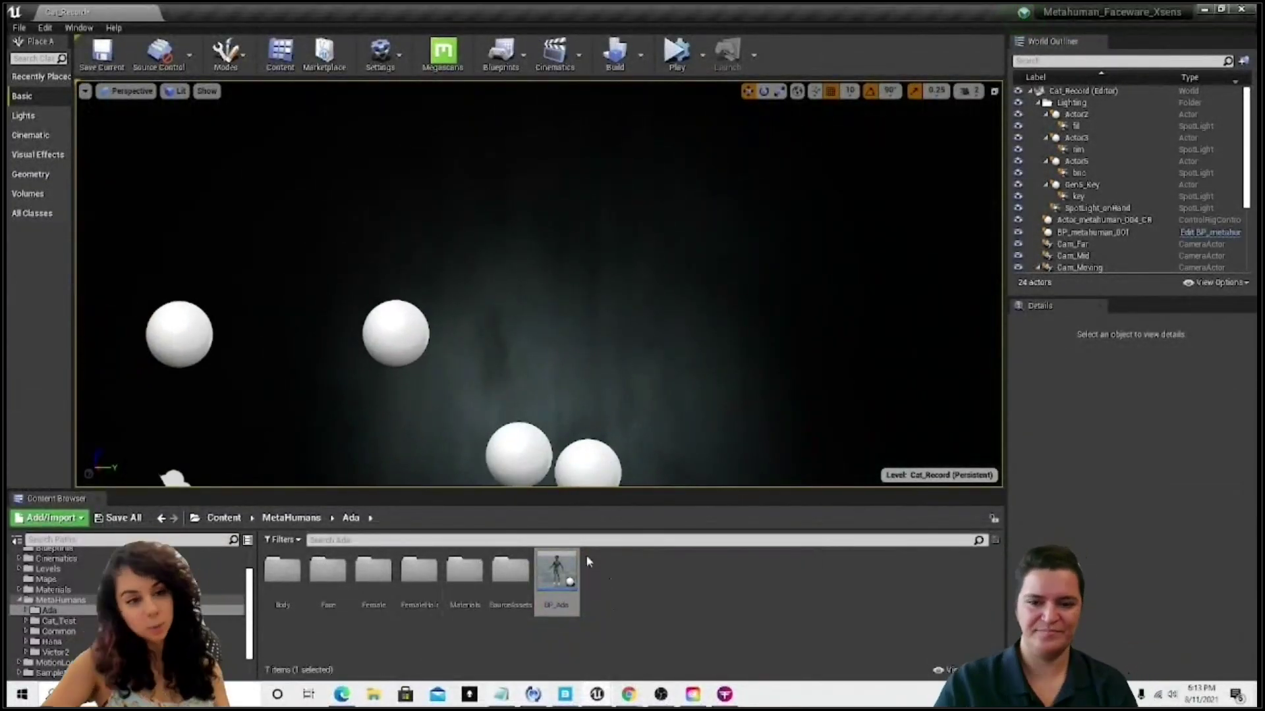
Bring up the context menu for the BP_Ada blueprint in the Content Browser's Ada folder
right_click(554, 580)
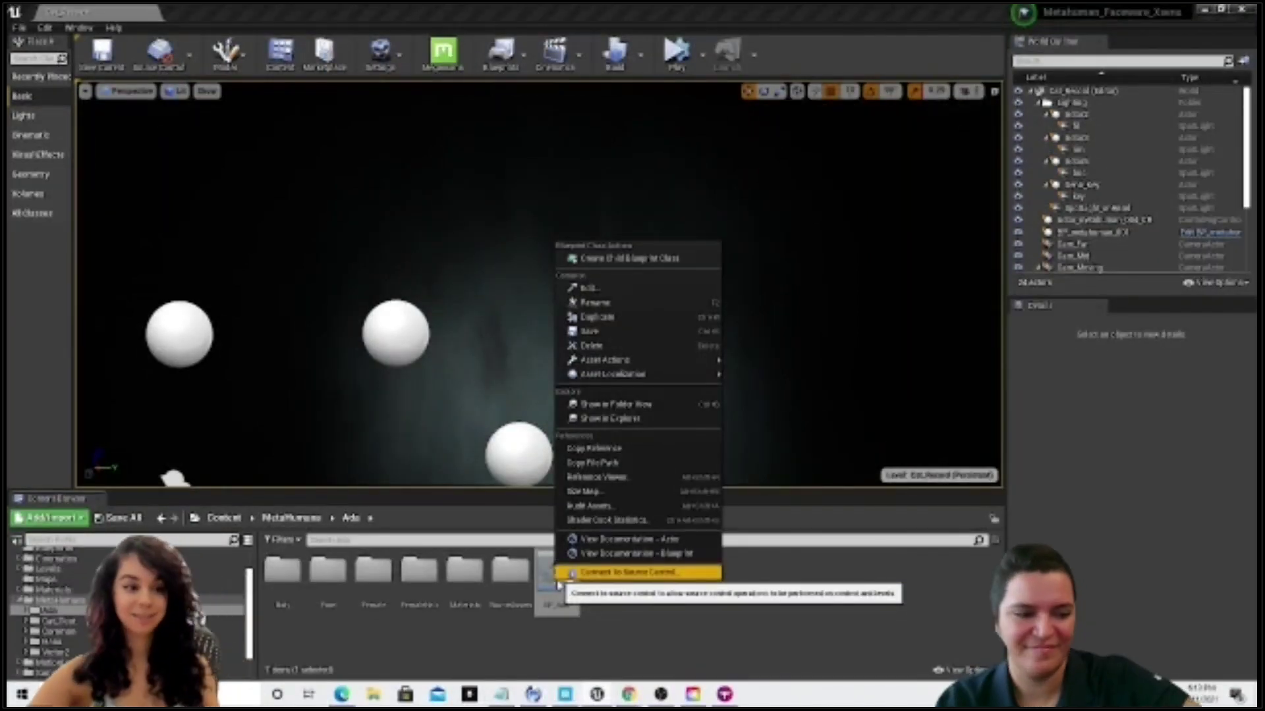
Create a child blueprint of BP_Ada named Ada_Faceware and drag it into the level
click(624, 260)
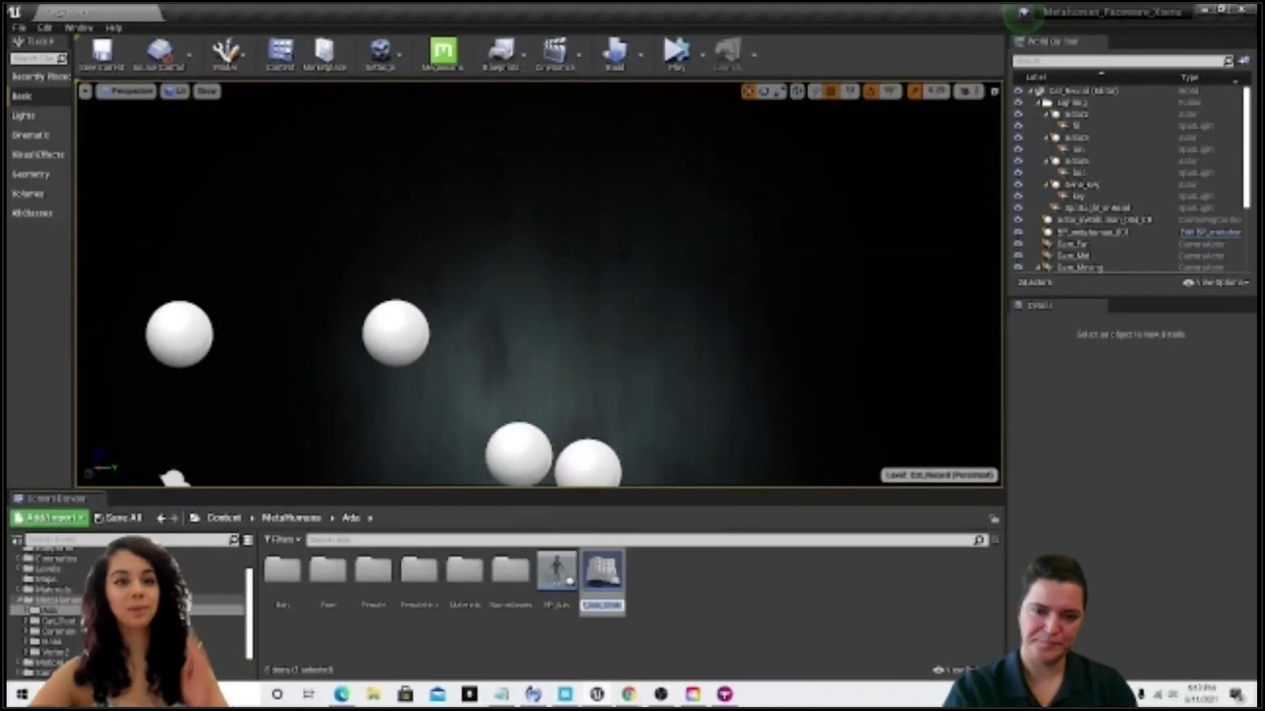
text(Sun_Parent)
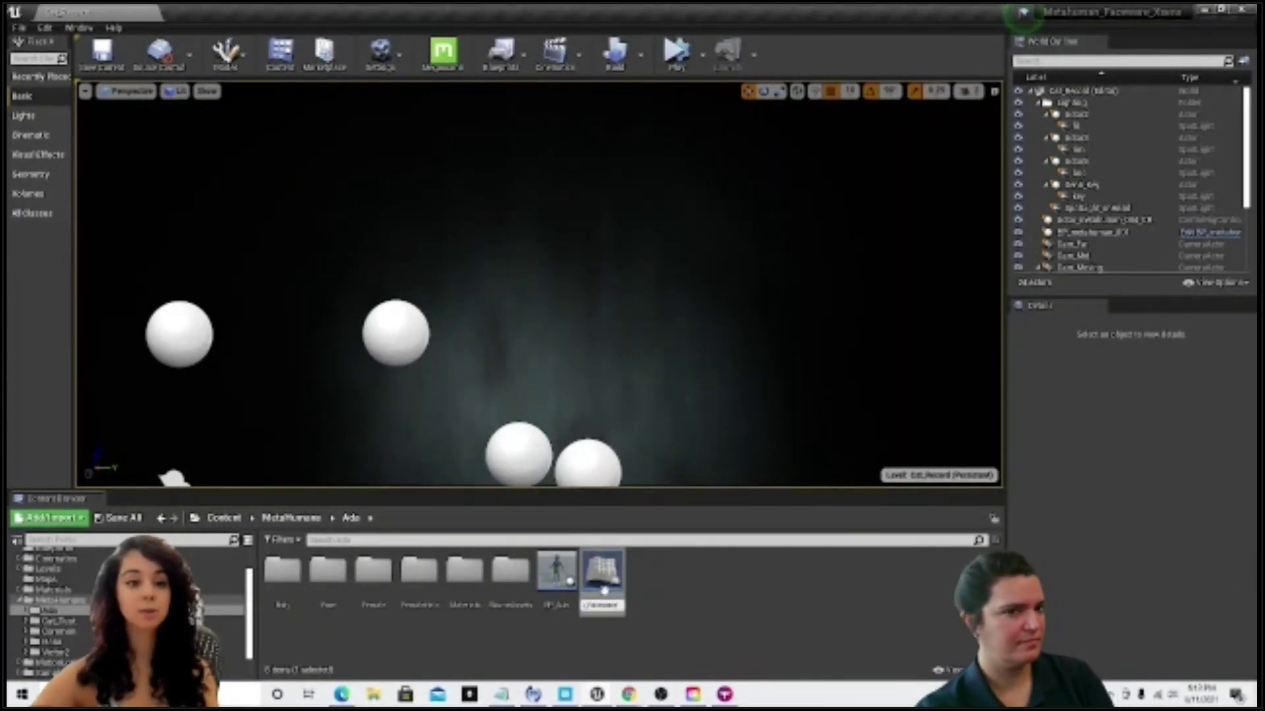
key(Return)
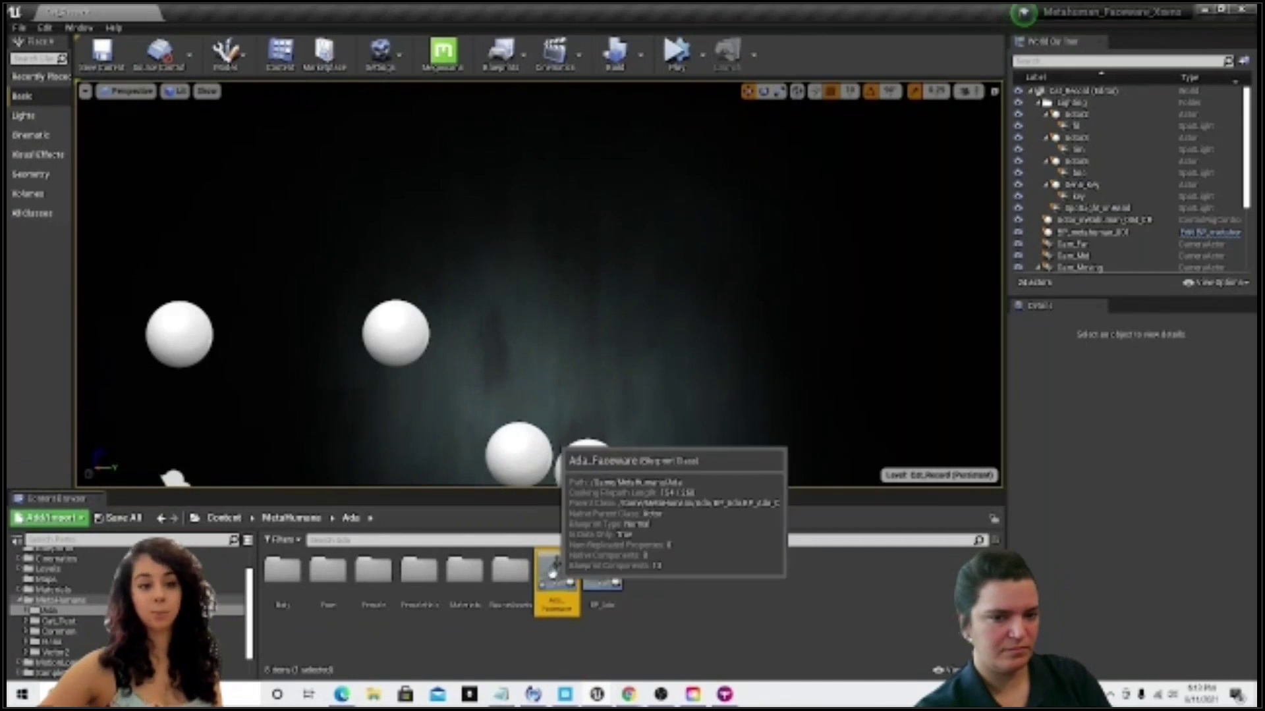
drag(556, 567, 596, 361)
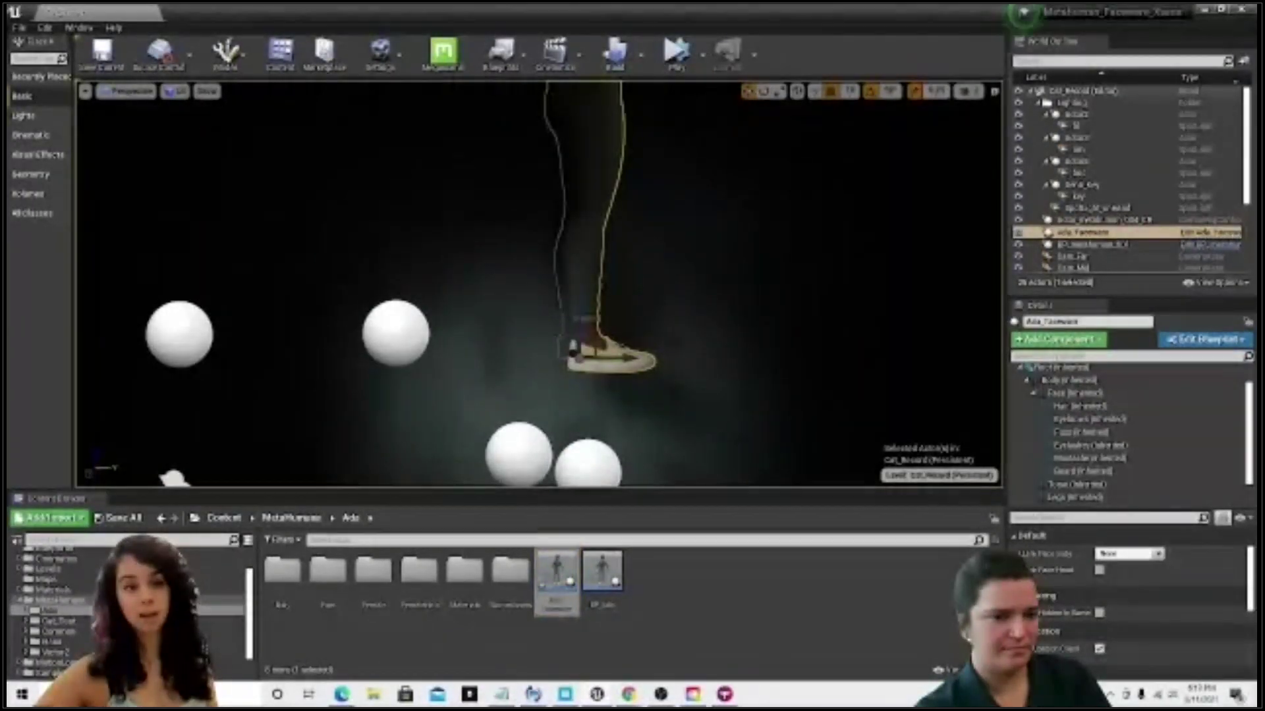
Select Ada's Face component and add a FaceWare Live component to her
double_click(1094, 393)
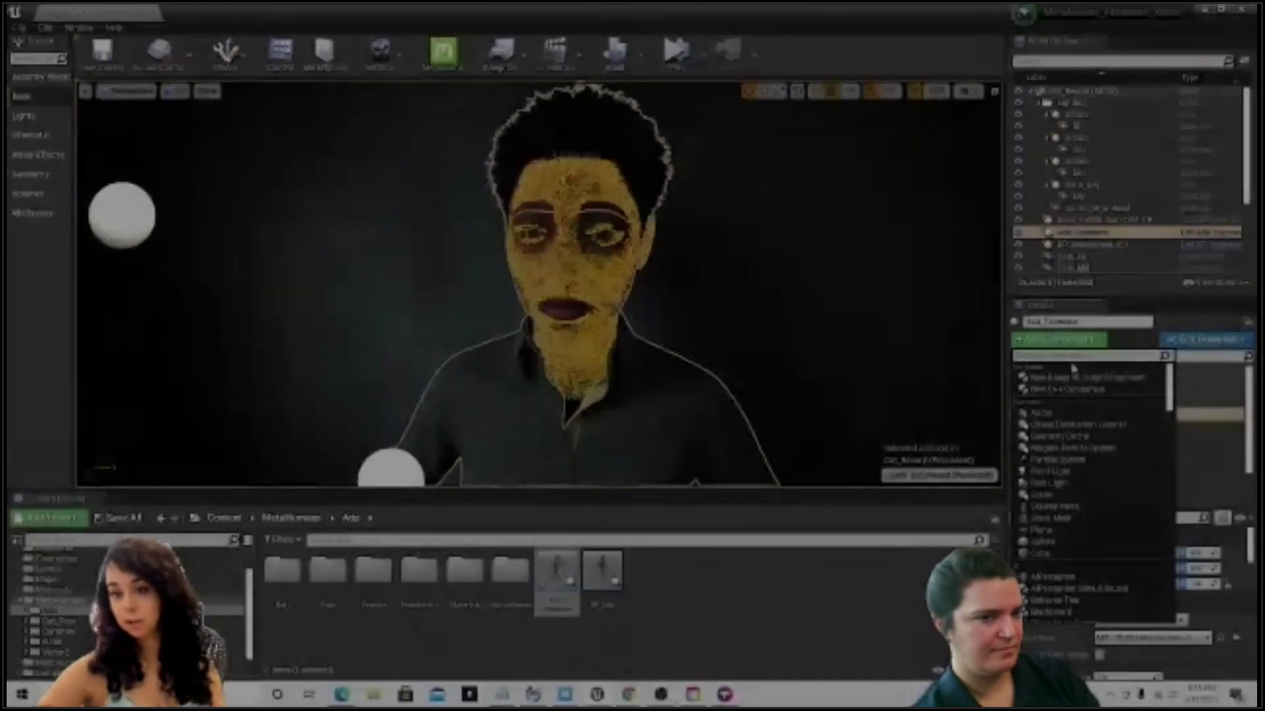
click(1059, 339)
scroll(1077, 567, down, 5)
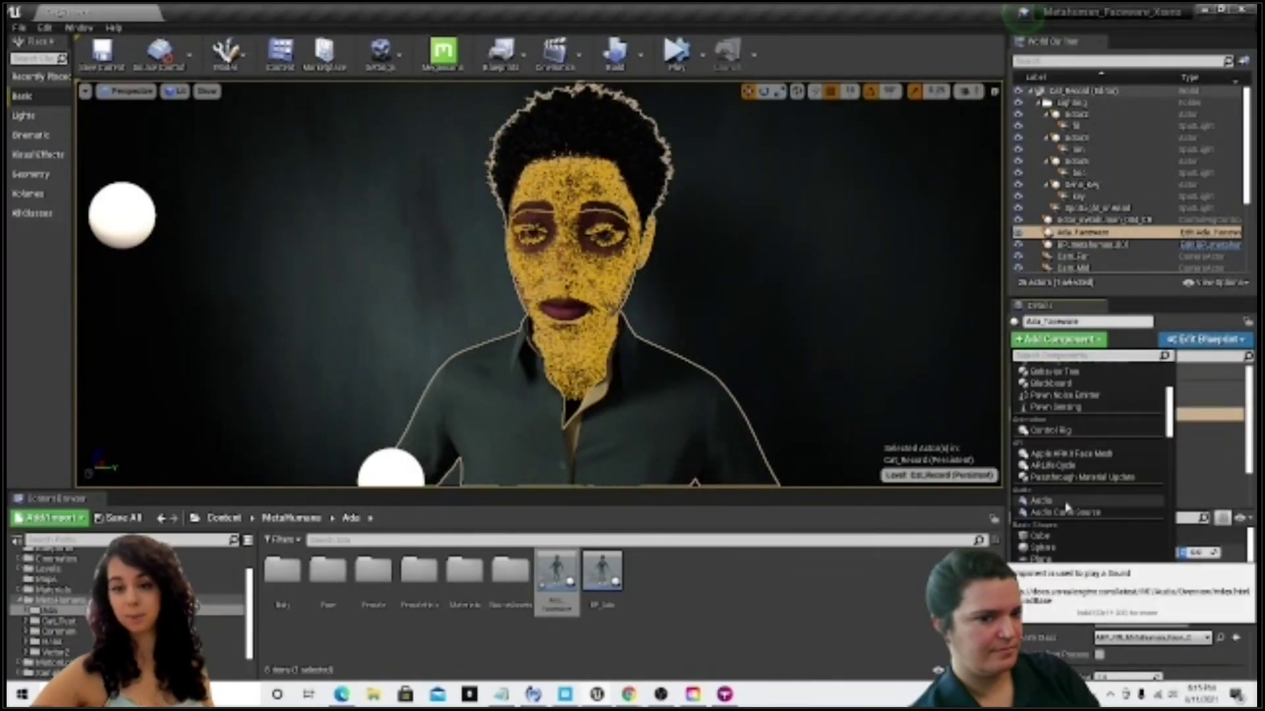
text(face)
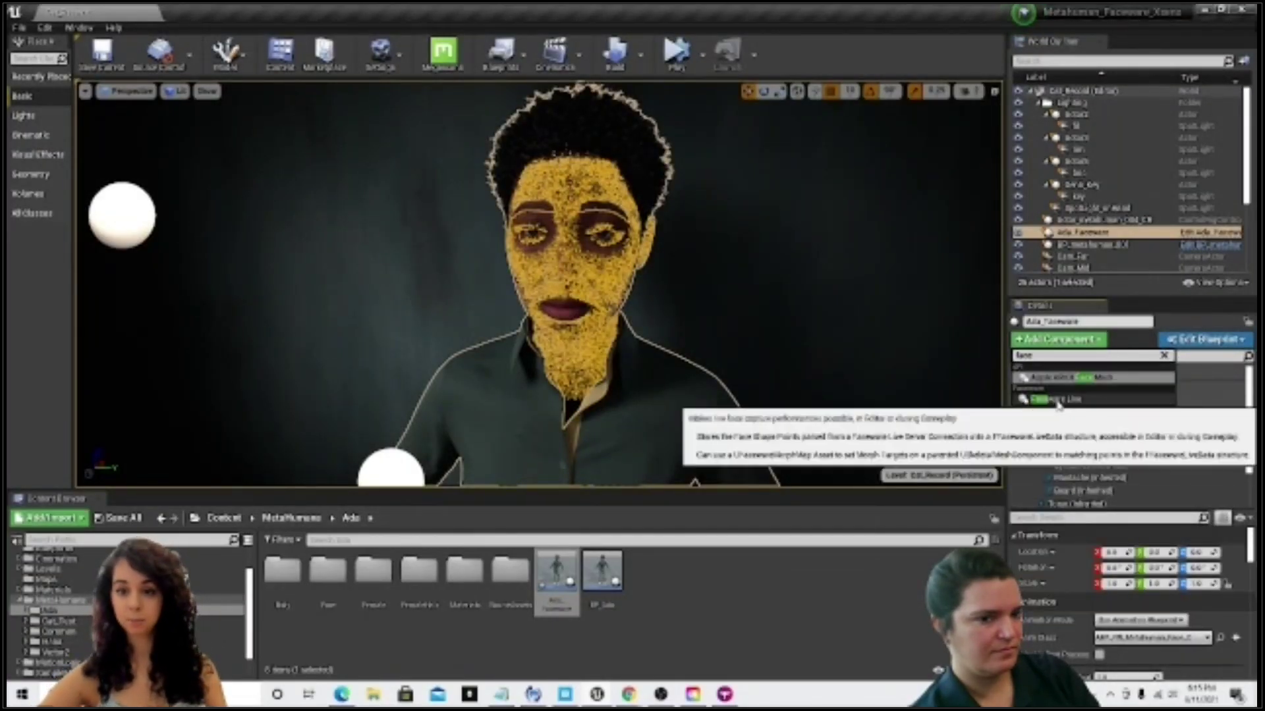
click(1057, 398)
key(Return)
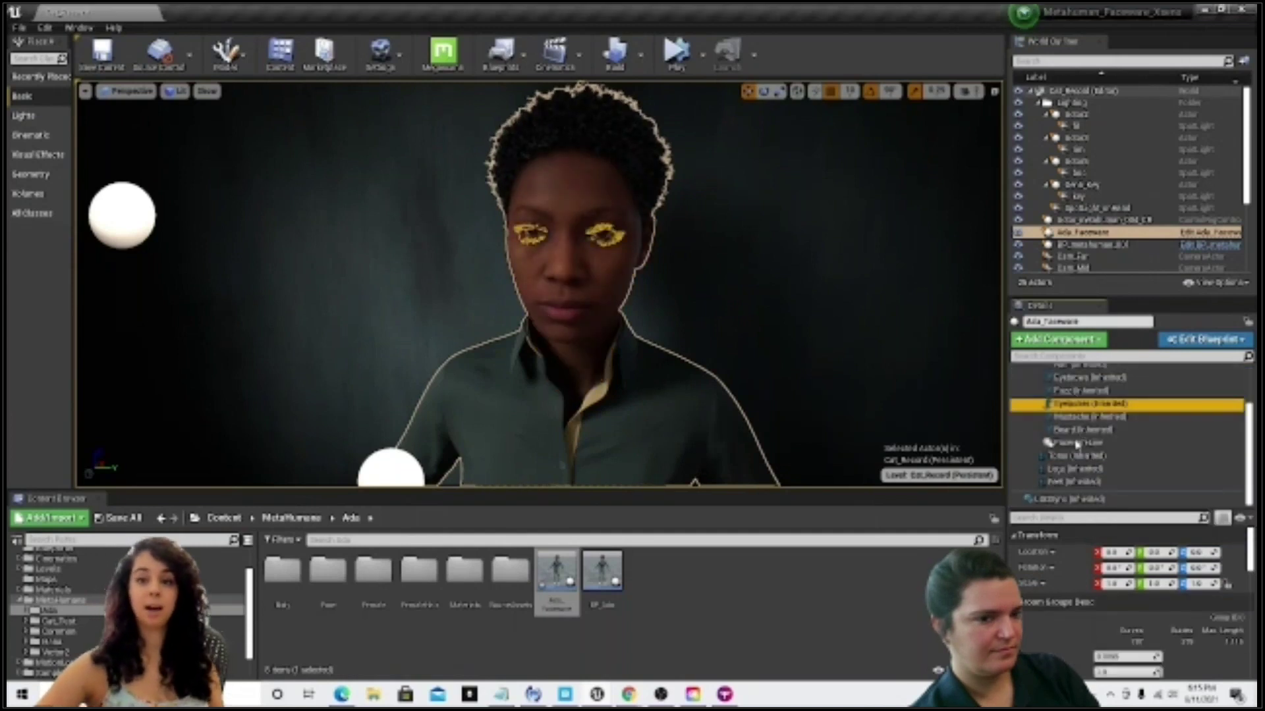
Check that the FaceWare Live component's port matches Faceware Studio's streaming settings
scroll(1230, 561, down, 2)
scroll(1230, 560, down, 5)
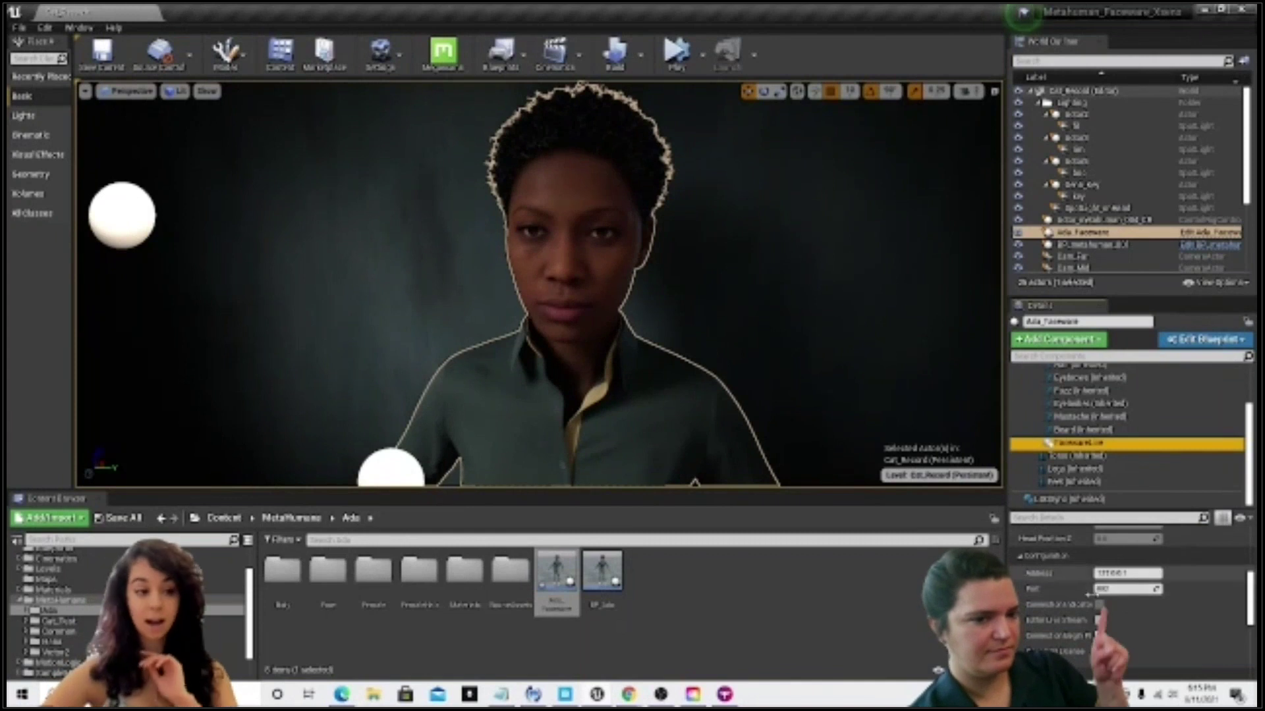
click(1123, 588)
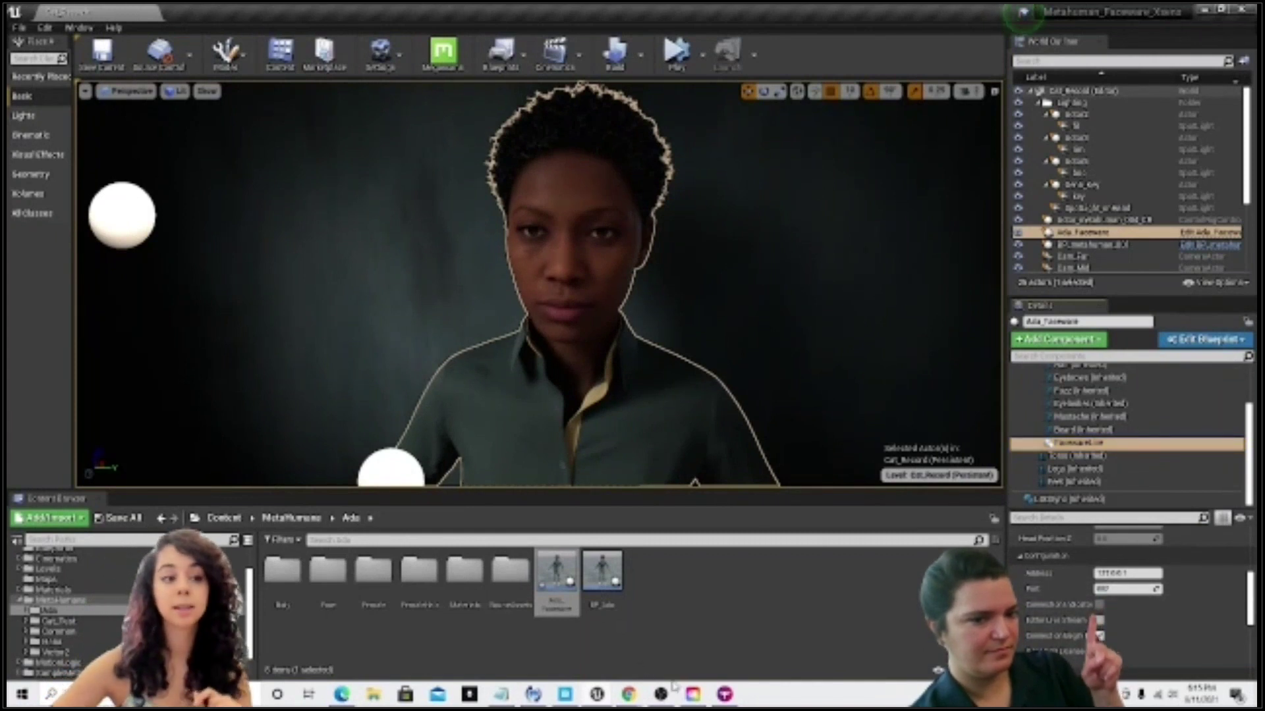
key(alt+Tab)
click(127, 61)
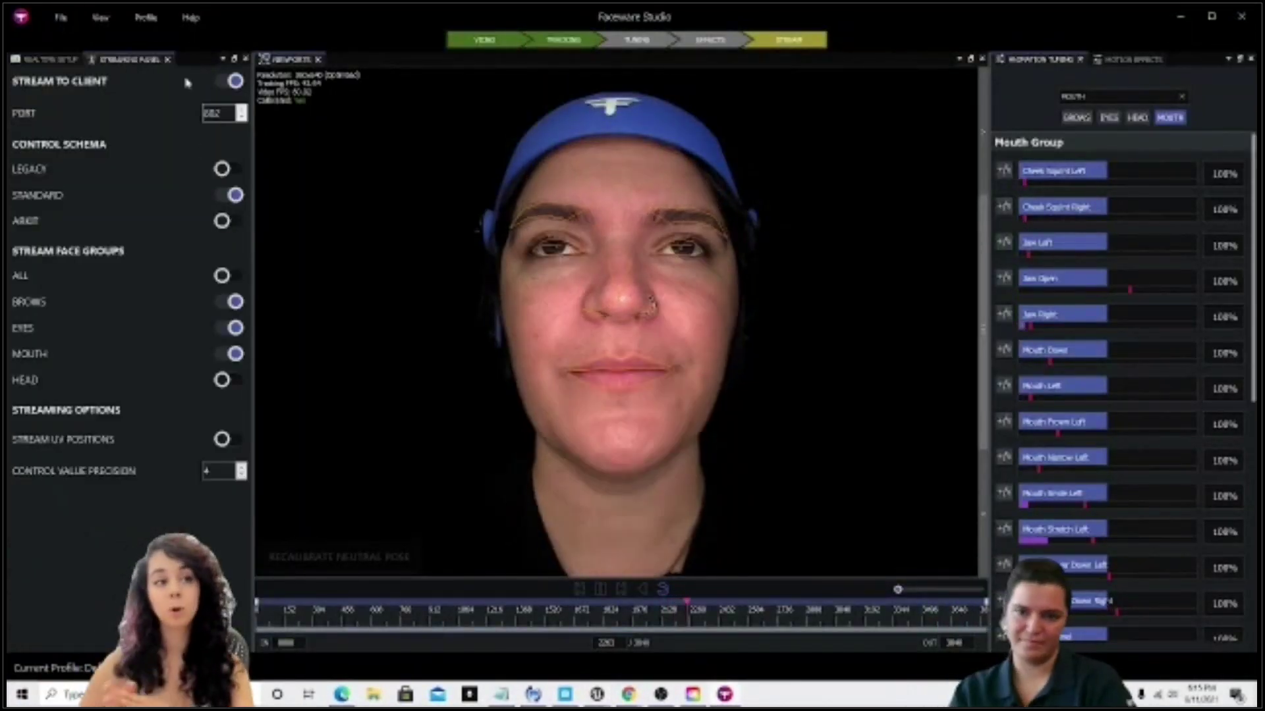
click(1183, 18)
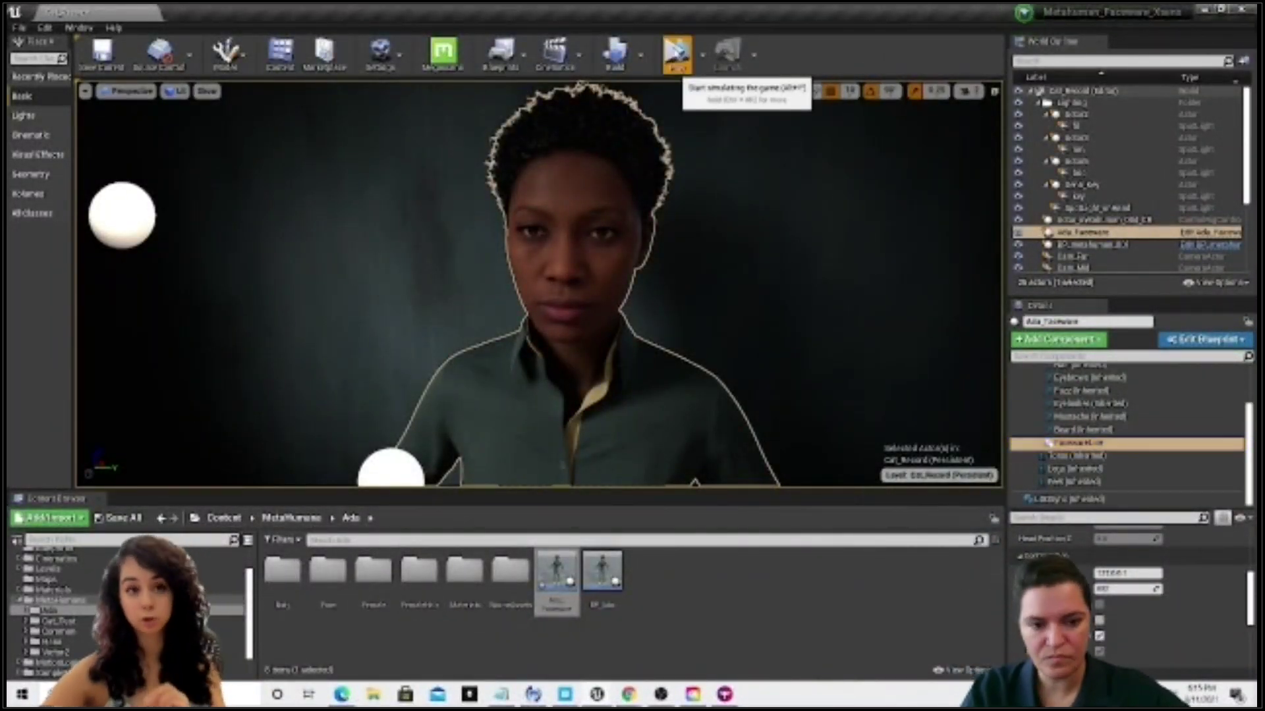
Run the level in Simulate mode from the Unreal toolbar
click(677, 53)
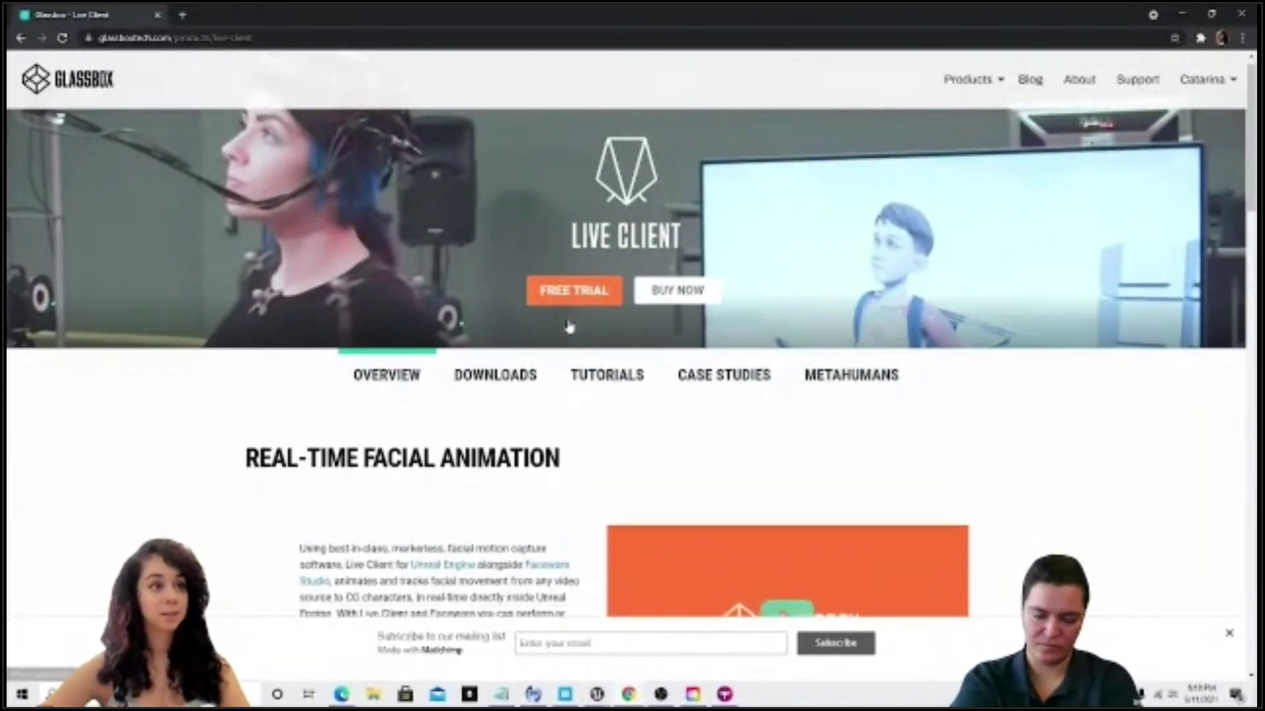
scroll(568, 327, down, 3)
scroll(559, 290, down, 6)
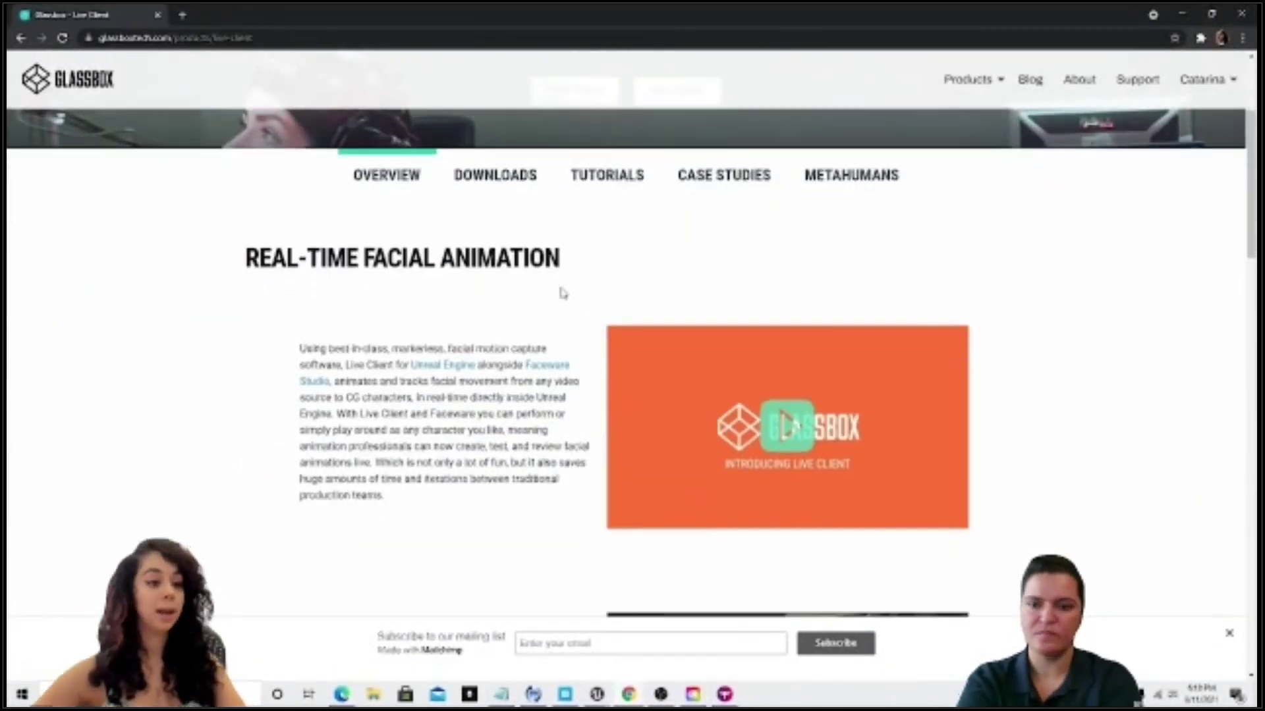
scroll(560, 292, down, 7)
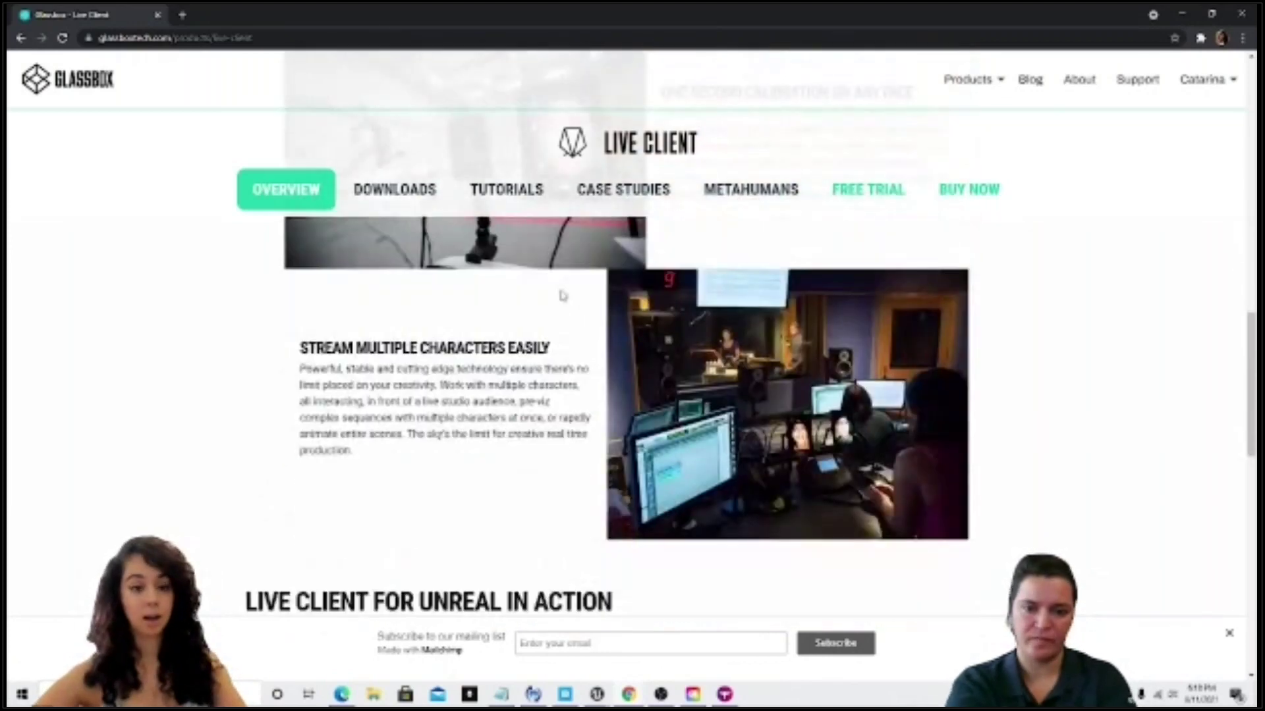
scroll(566, 343, up, 2)
scroll(566, 343, up, 8)
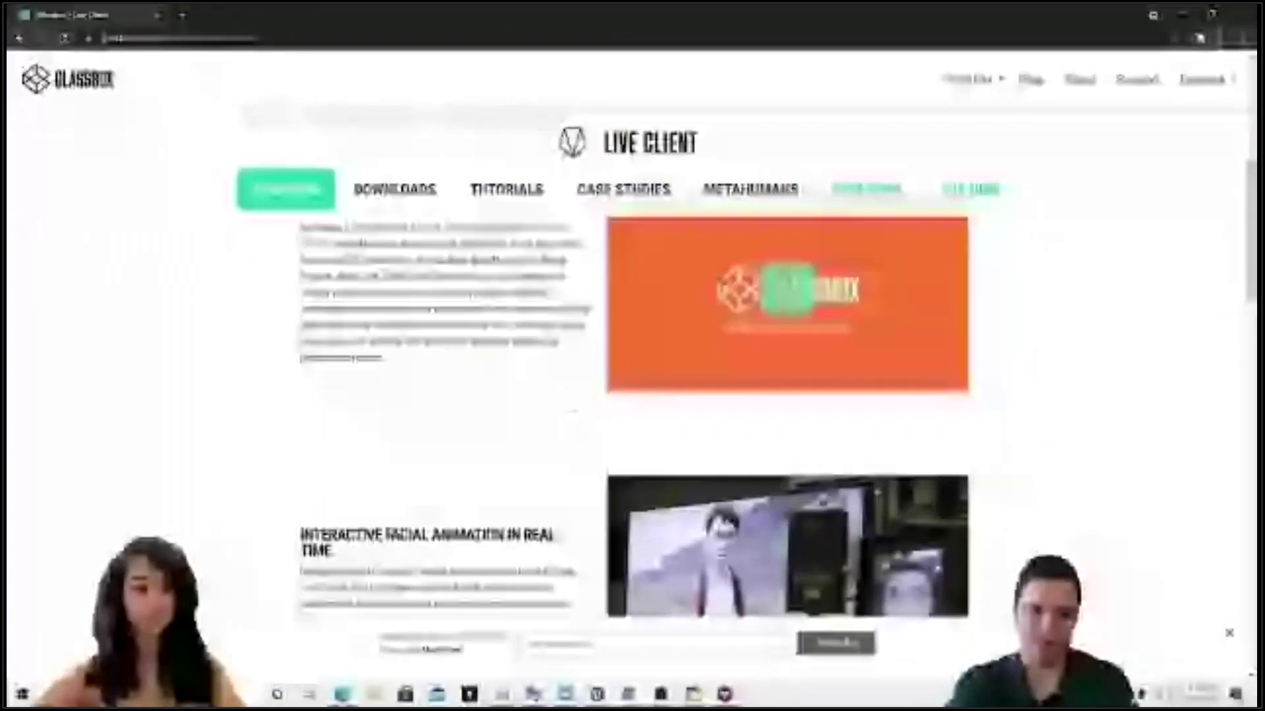
scroll(567, 343, up, 10)
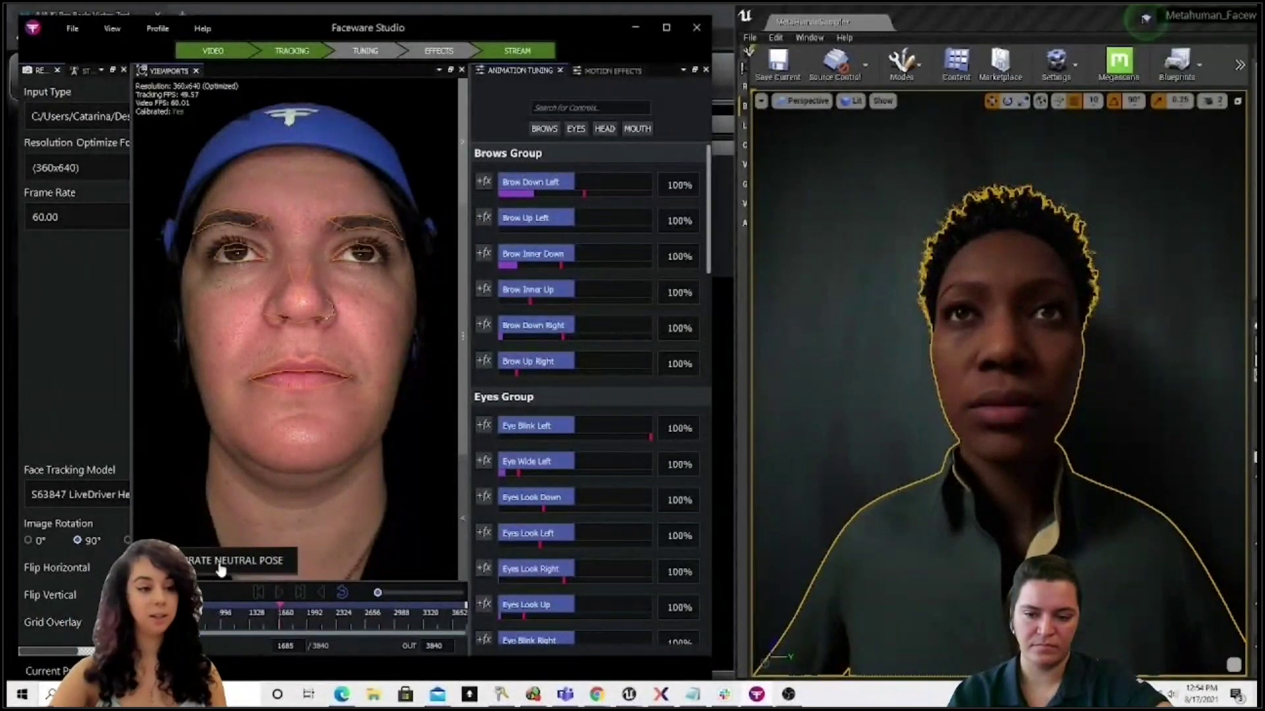
On a broad-smile frame, filter to the mouth controls and set Mouth Smile Left to 180%
click(303, 614)
click(297, 610)
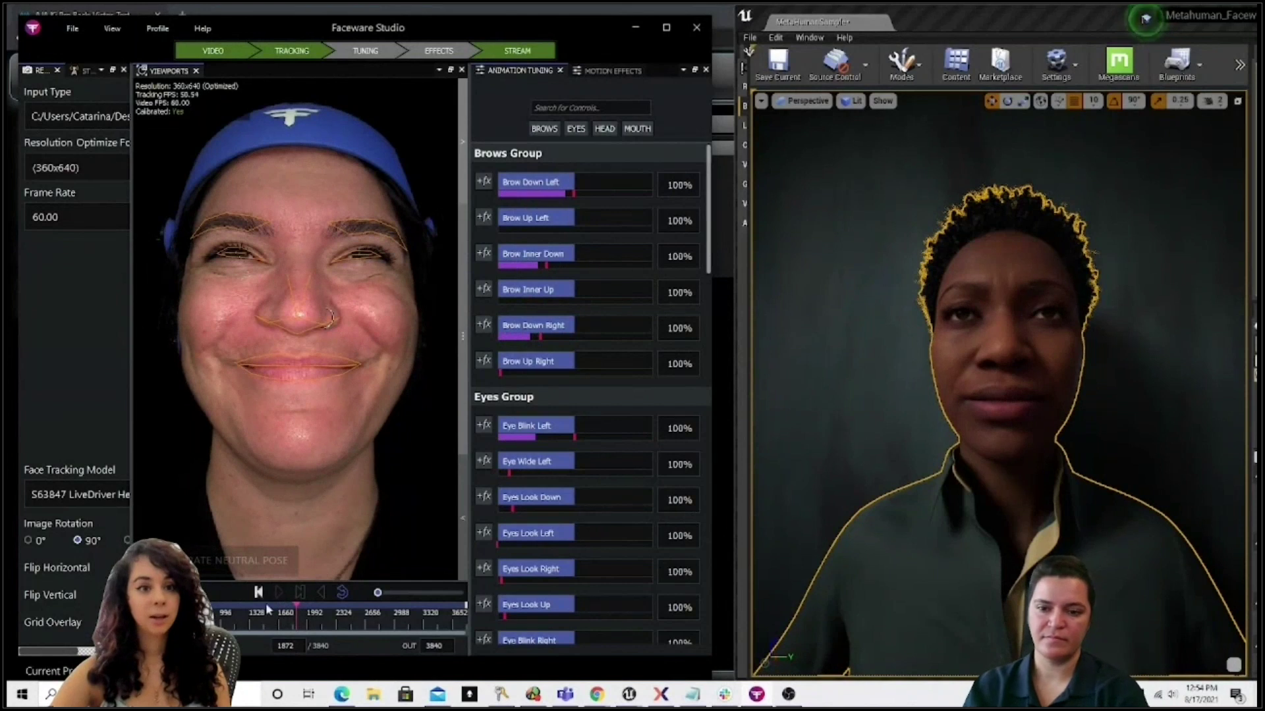
click(637, 129)
scroll(572, 479, down, 2)
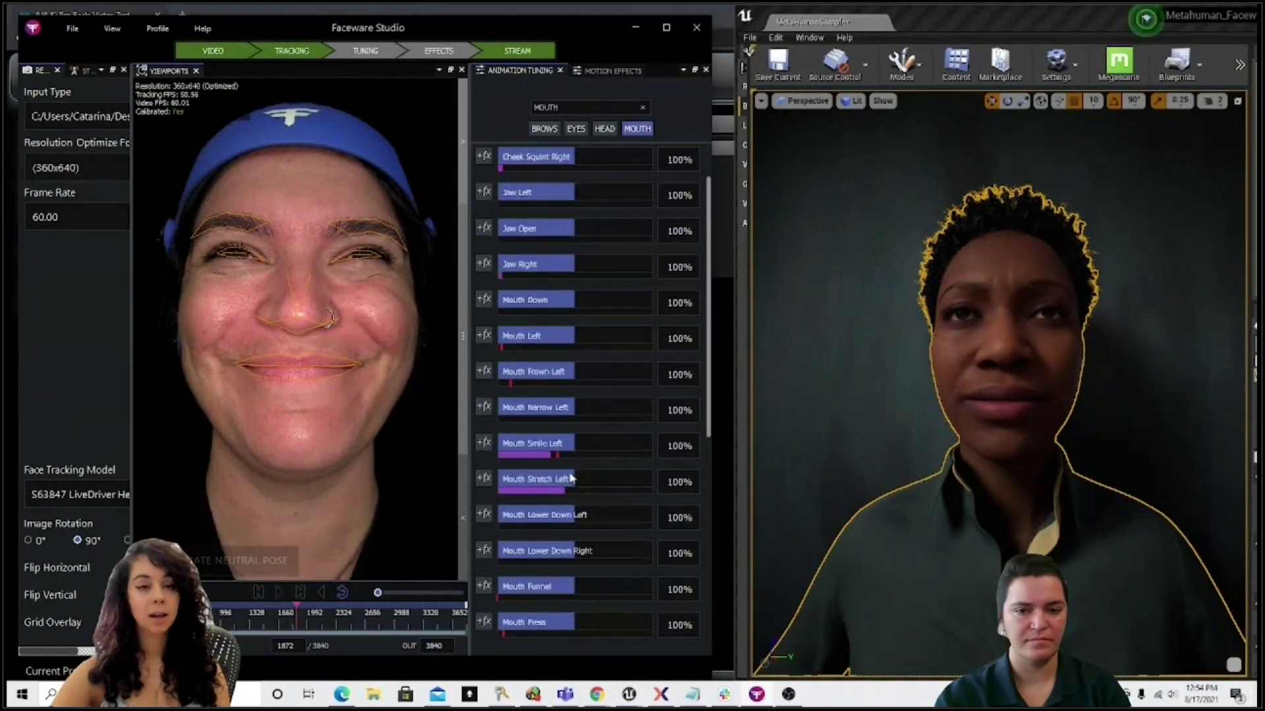
drag(572, 443, 652, 443)
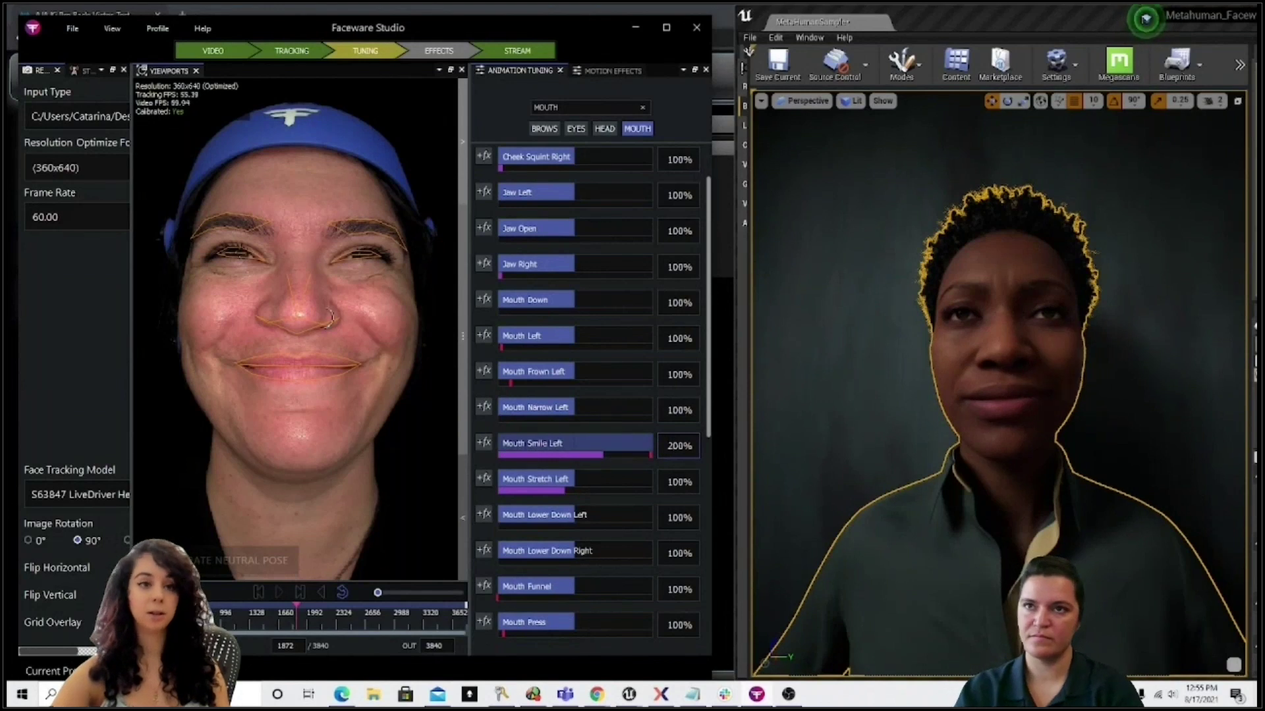
text(100)
key(Return)
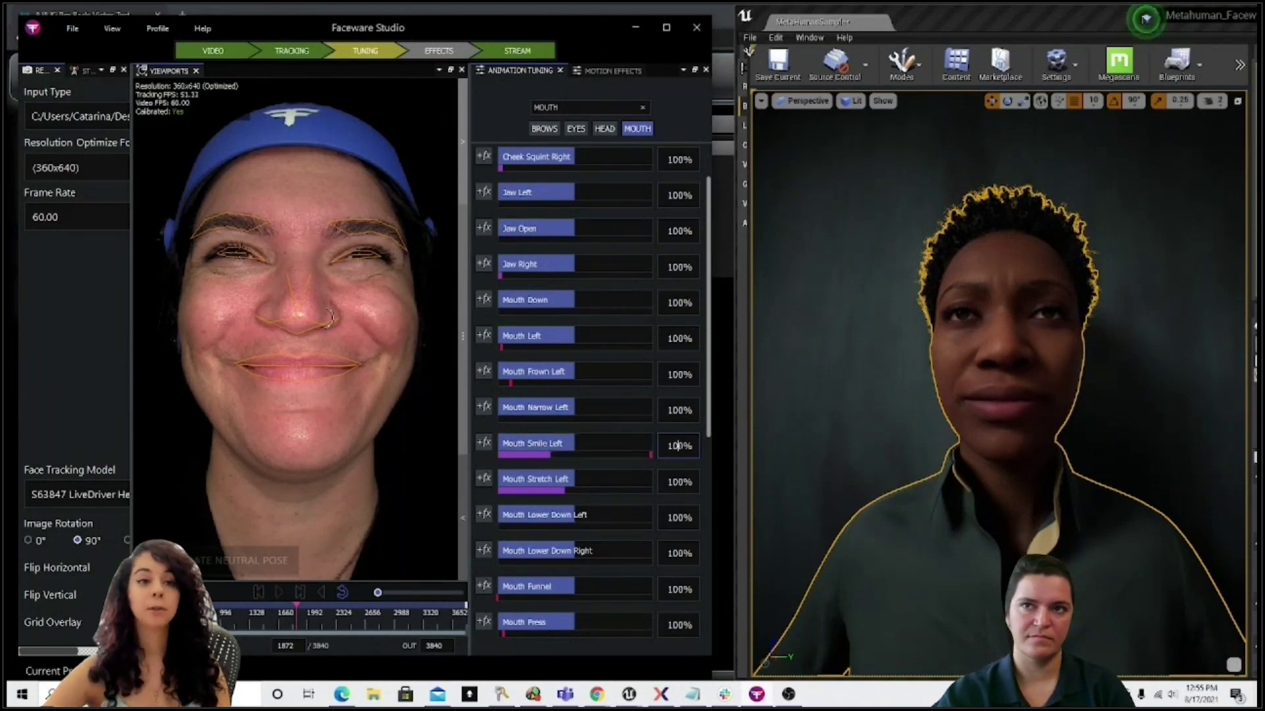
click(636, 444)
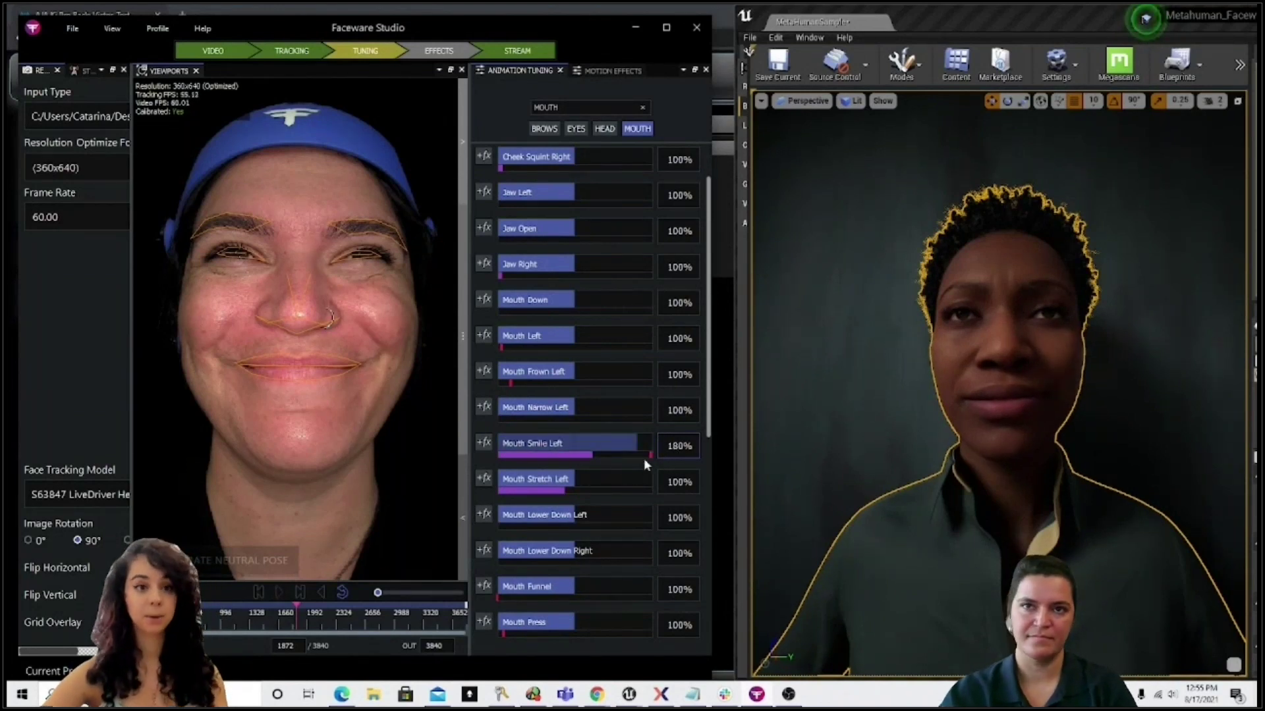
Set Mouth Smile Right to 190% and Nose Sneer Left to 94%
scroll(609, 481, down, 5)
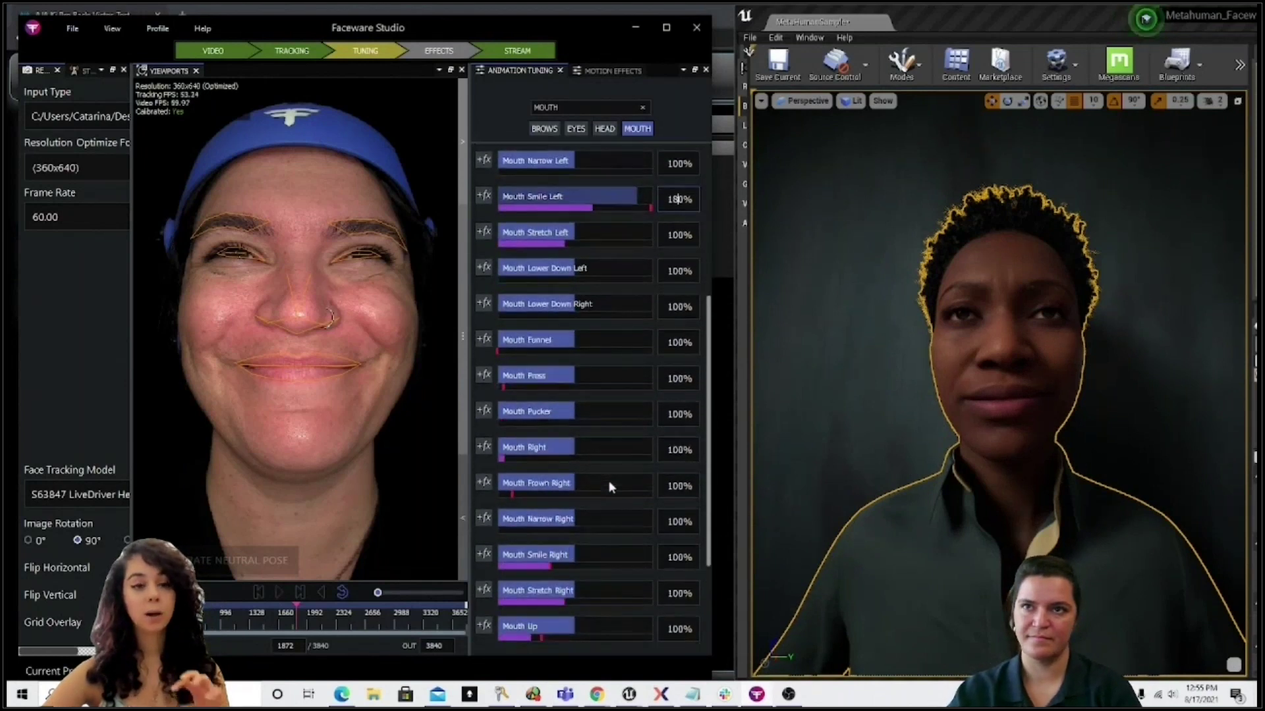
scroll(608, 481, down, 1)
click(636, 525)
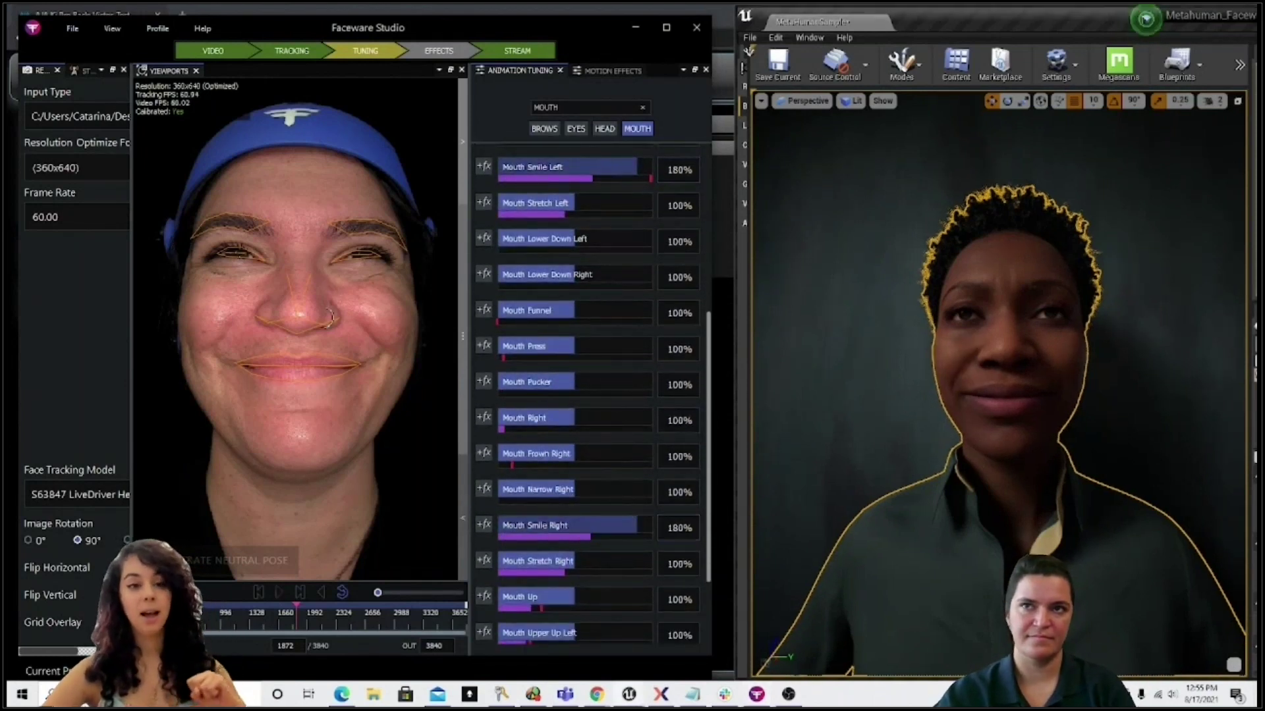
click(645, 525)
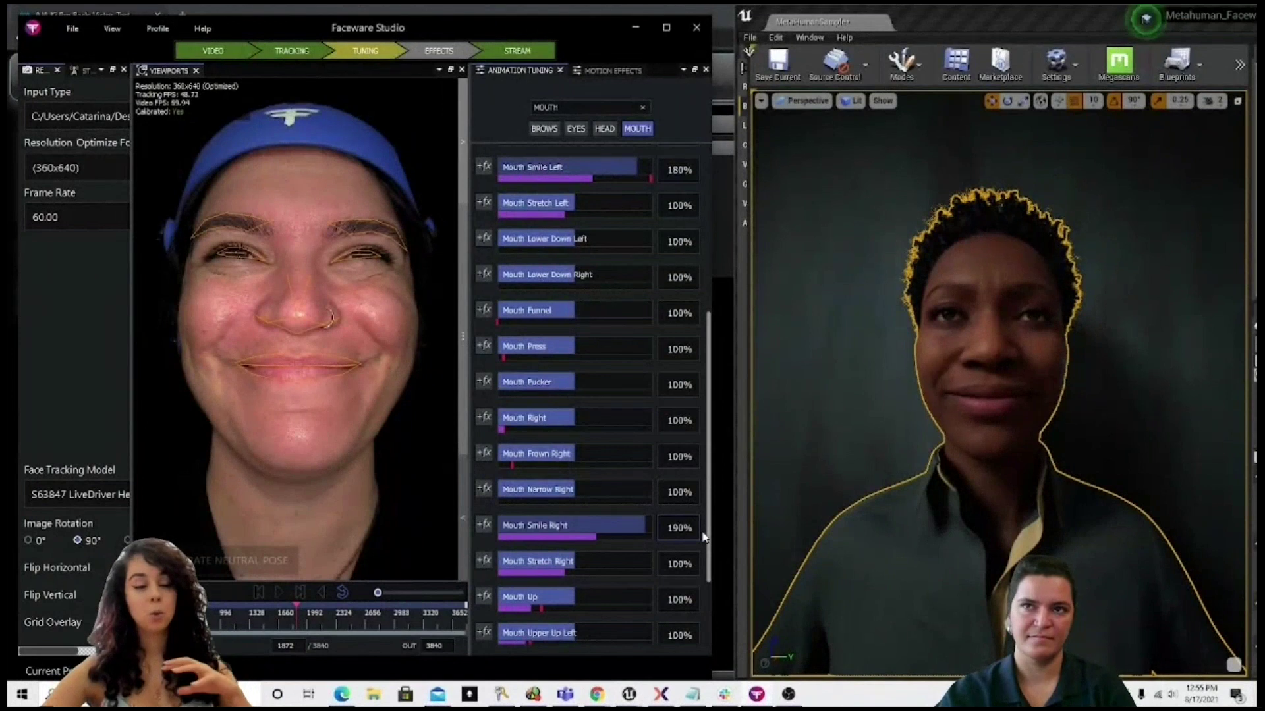
scroll(611, 468, down, 2)
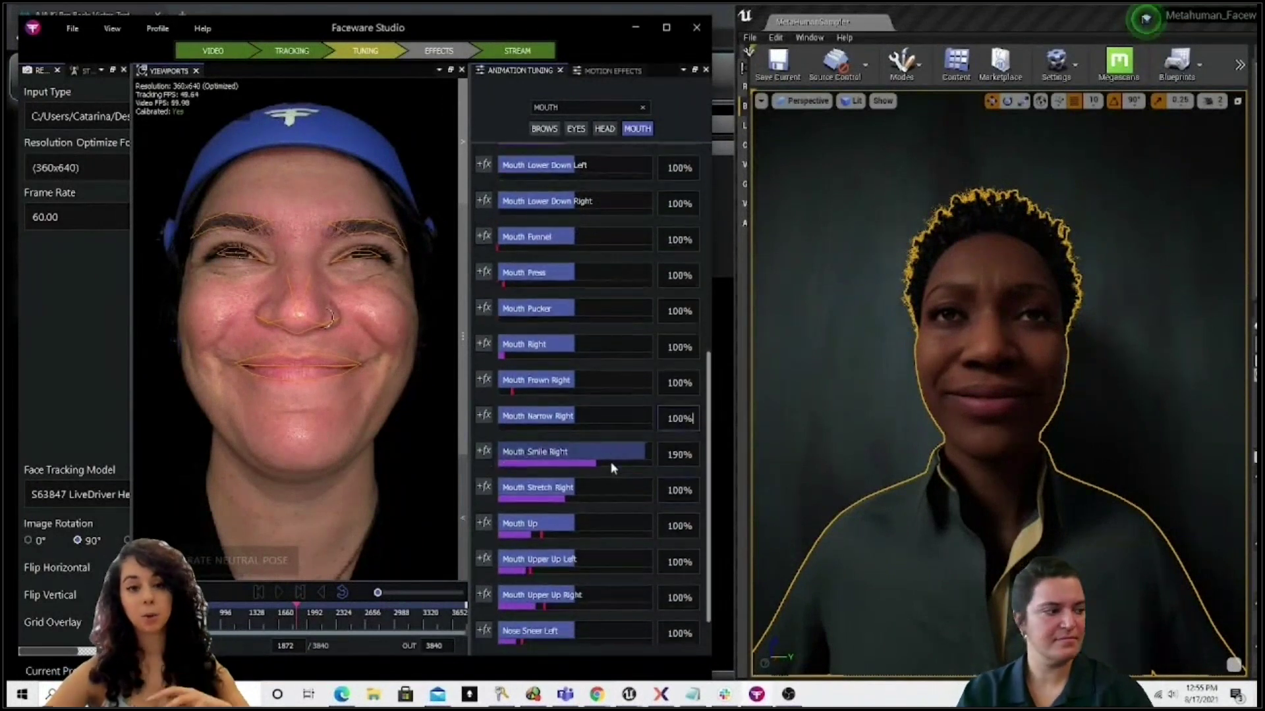
scroll(610, 461, down, 1)
click(586, 592)
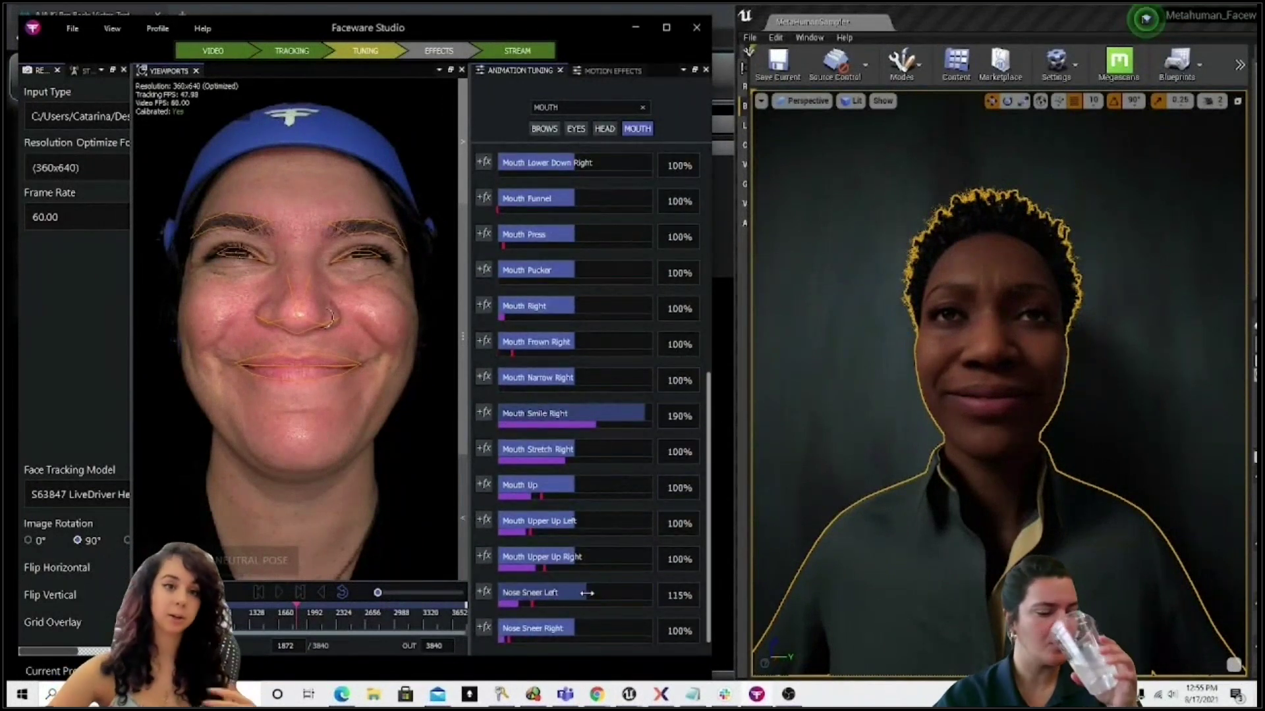
mouse_move(586, 593)
mouse_down()
mouse_move(616, 593)
mouse_move(497, 593)
mouse_move(584, 600)
mouse_move(581, 629)
mouse_move(649, 634)
mouse_move(607, 631)
mouse_move(569, 596)
mouse_up()
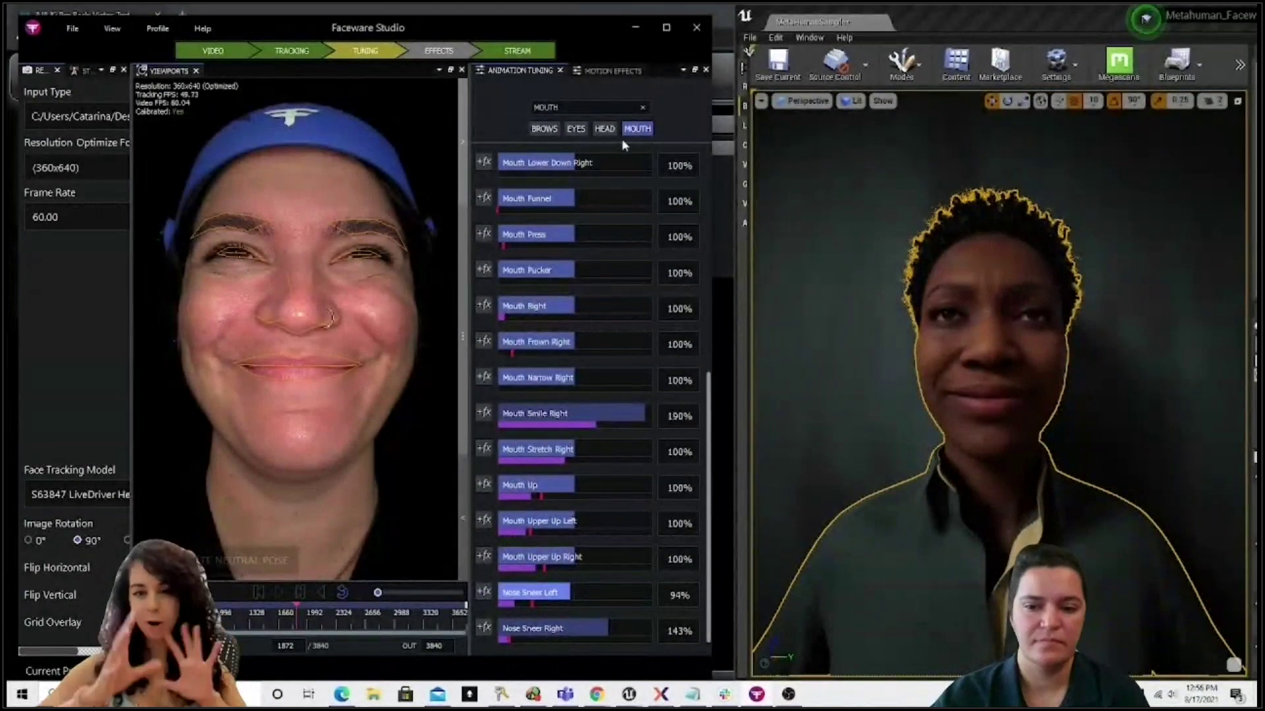
click(550, 130)
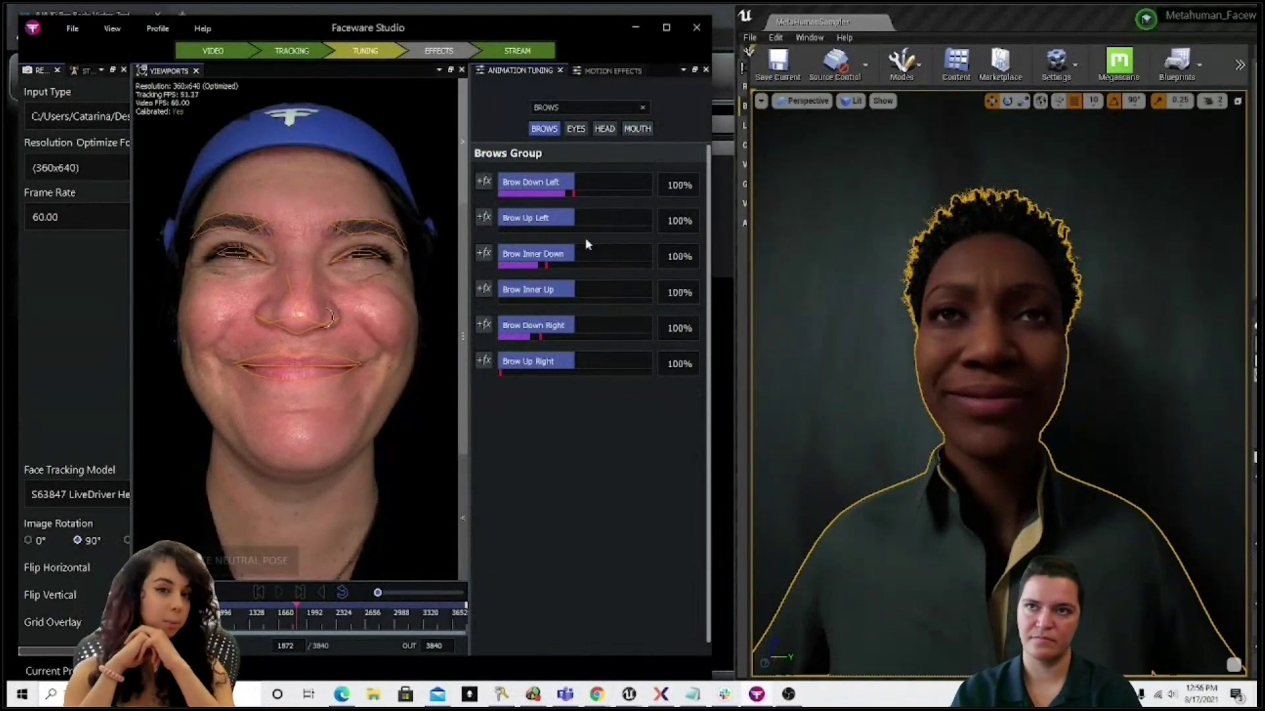
Double Brow Inner Down to 200%, raise Eye Blink Left, Eye Blink Right to 140%, and Eyes Look Up
drag(577, 254, 665, 269)
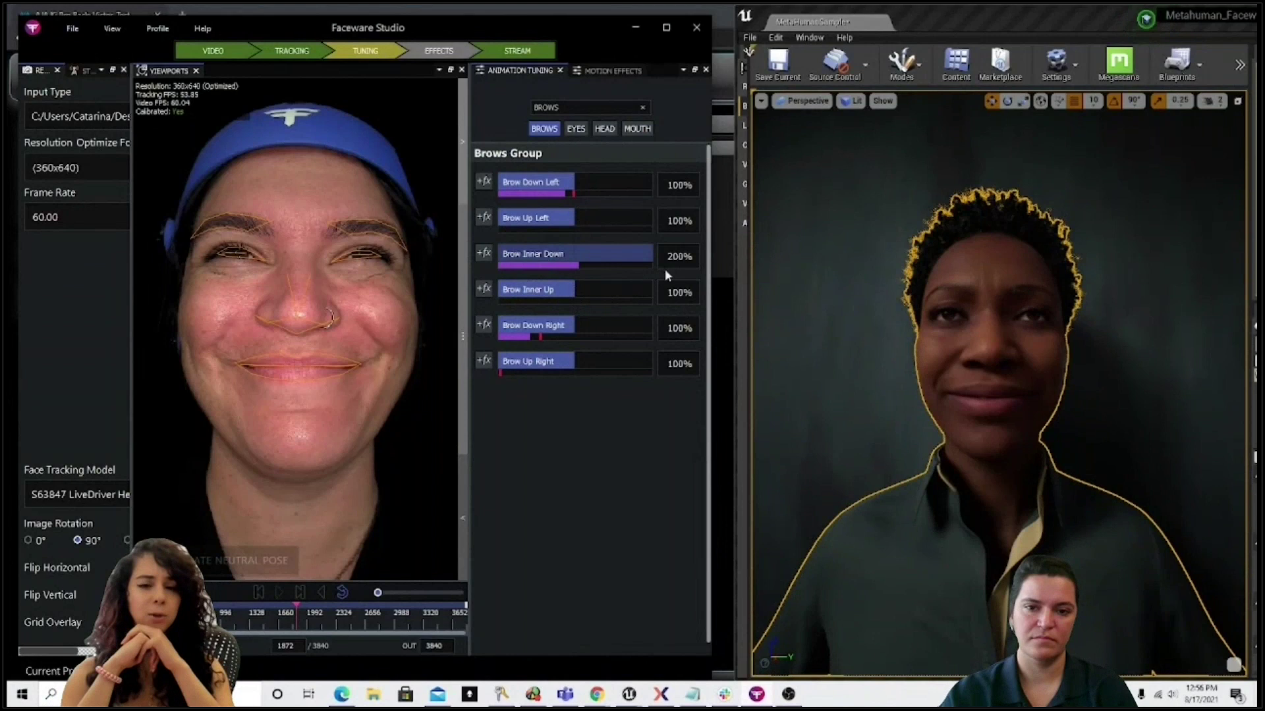
click(576, 129)
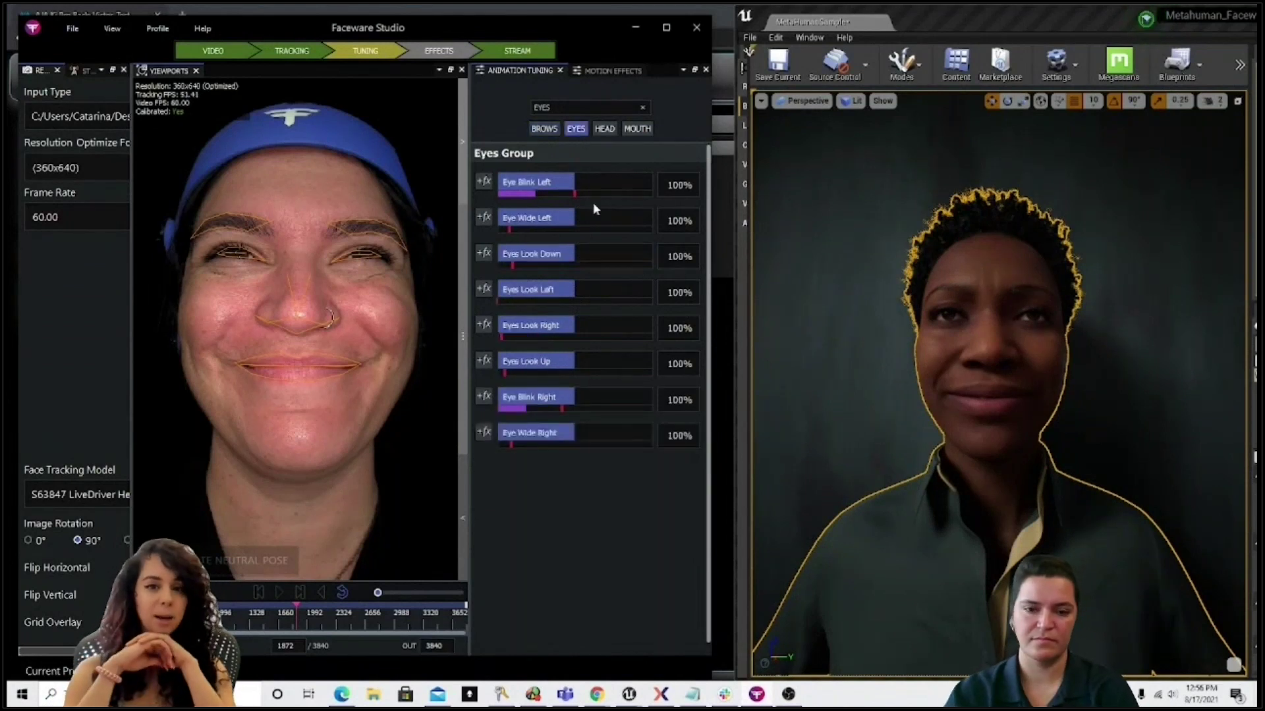
mouse_move(574, 183)
mouse_down()
mouse_move(644, 186)
mouse_move(573, 192)
mouse_move(589, 195)
mouse_up()
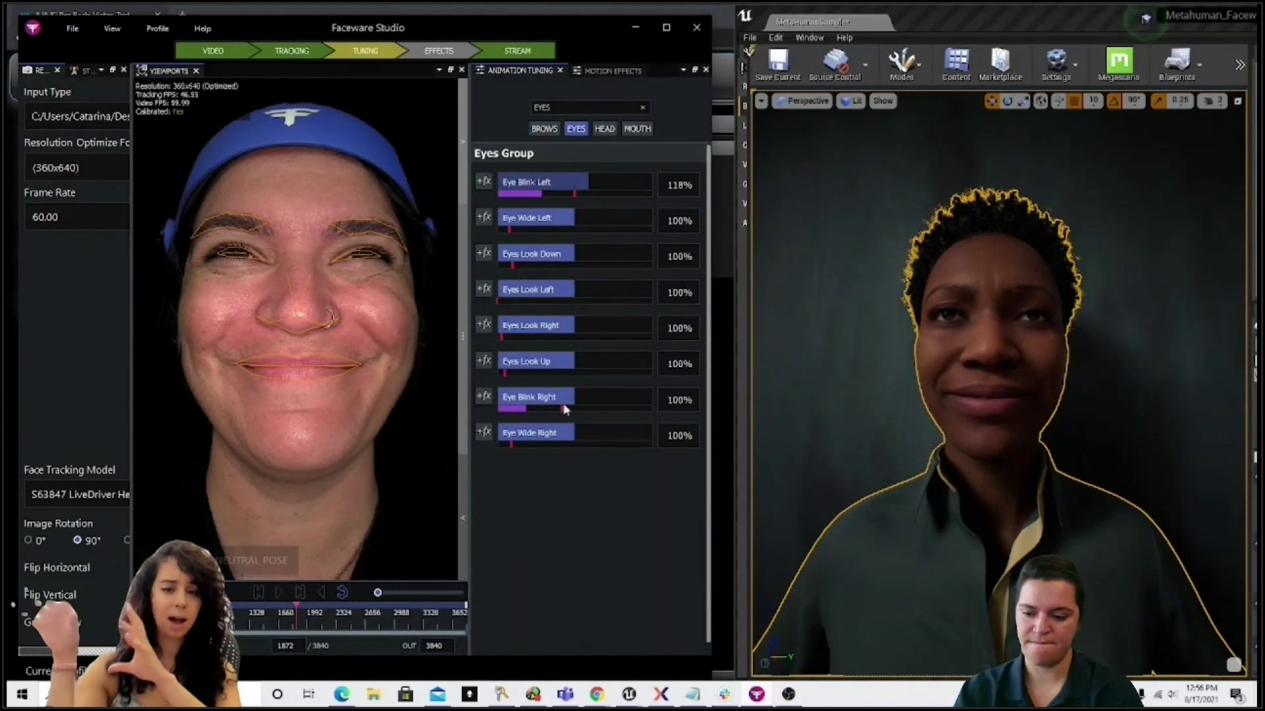
drag(575, 398, 574, 435)
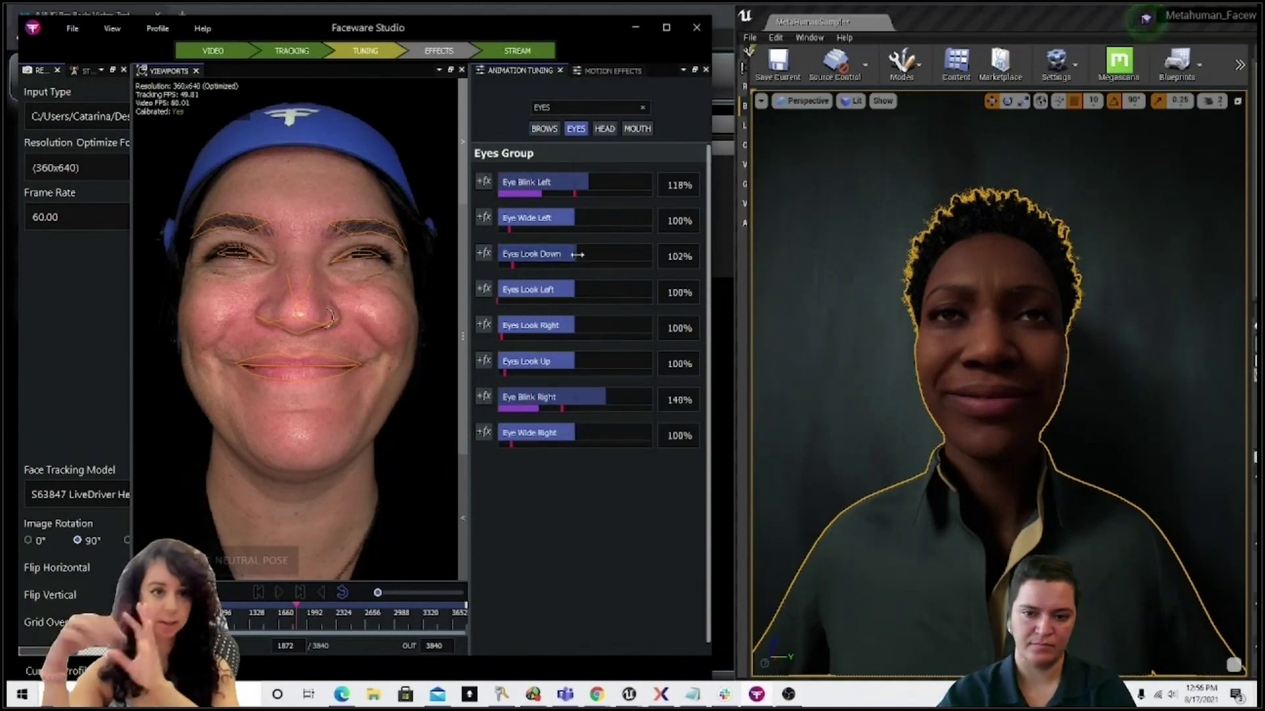
drag(573, 361, 652, 361)
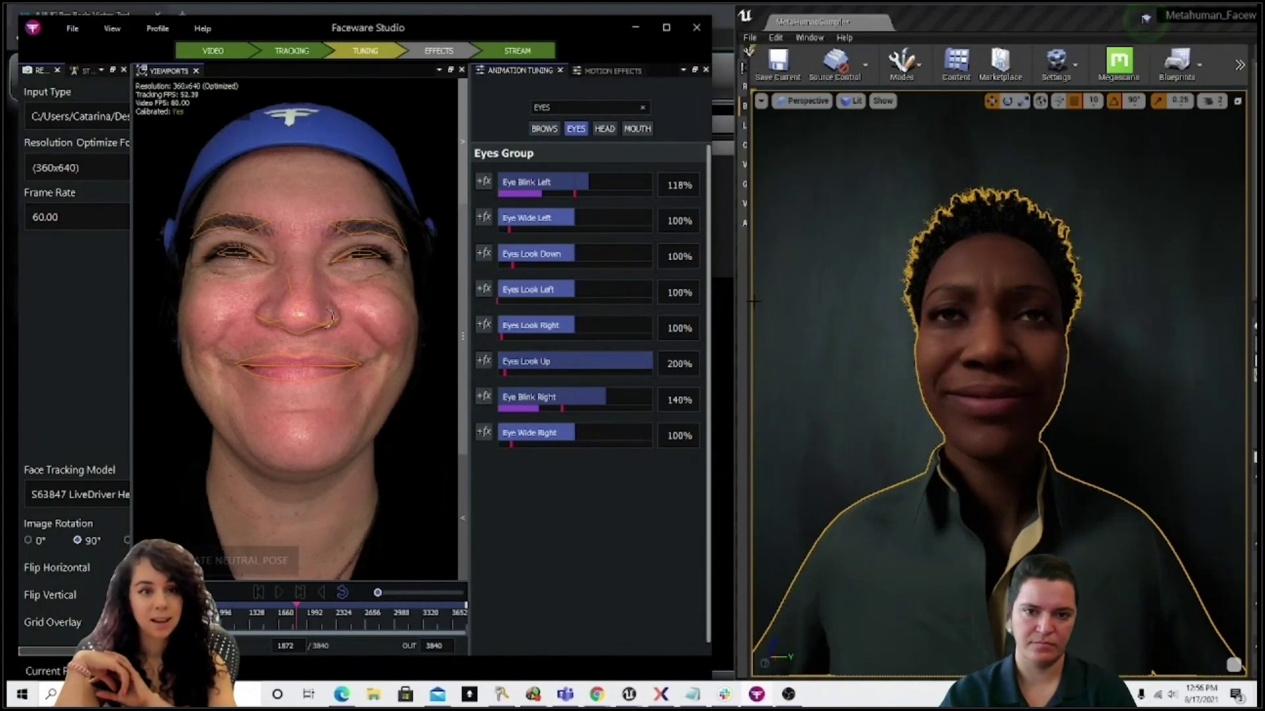
Set Brow Down Left and Brow Down Right to 0%, checking the result on other frames
click(544, 128)
click(576, 128)
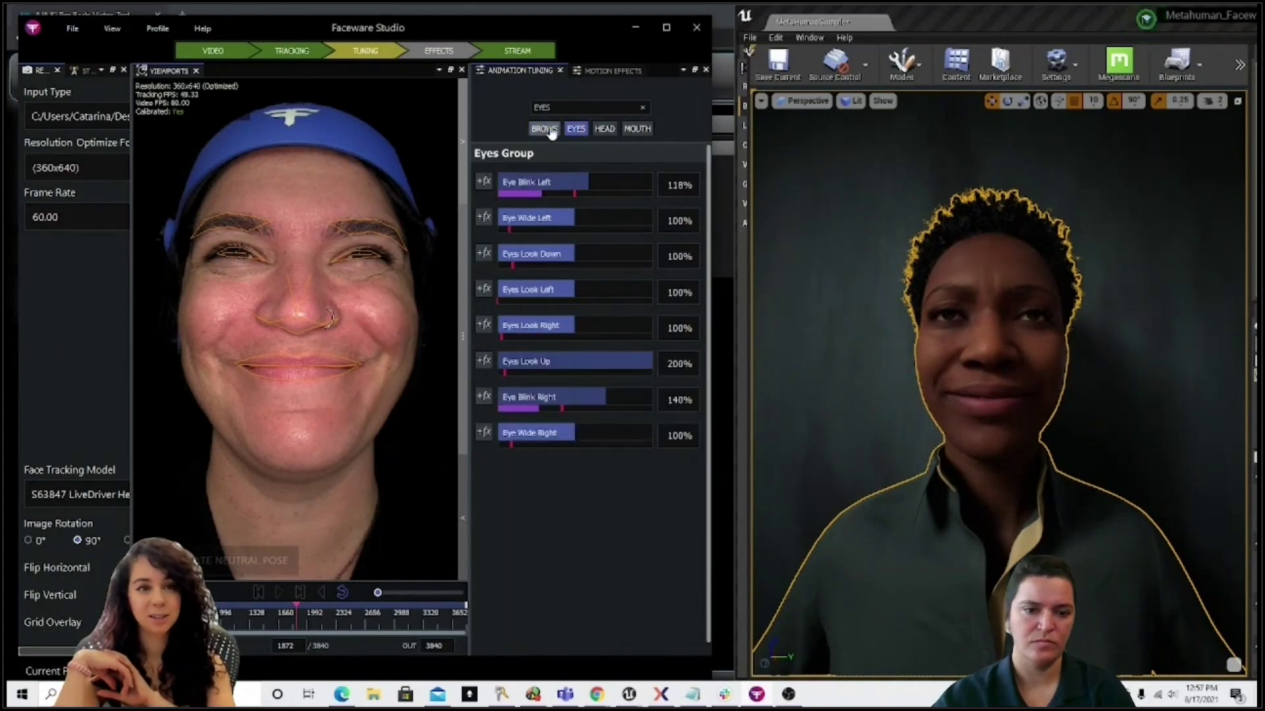
click(544, 129)
drag(580, 185, 473, 180)
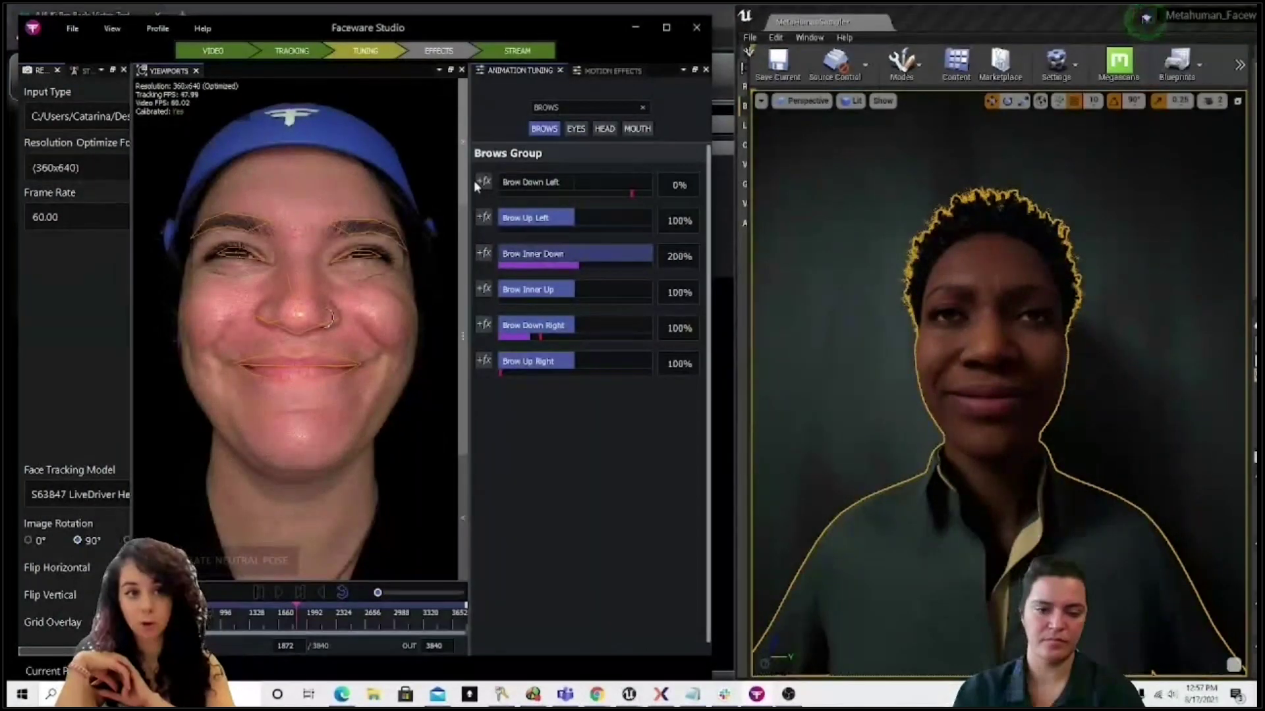
click(574, 325)
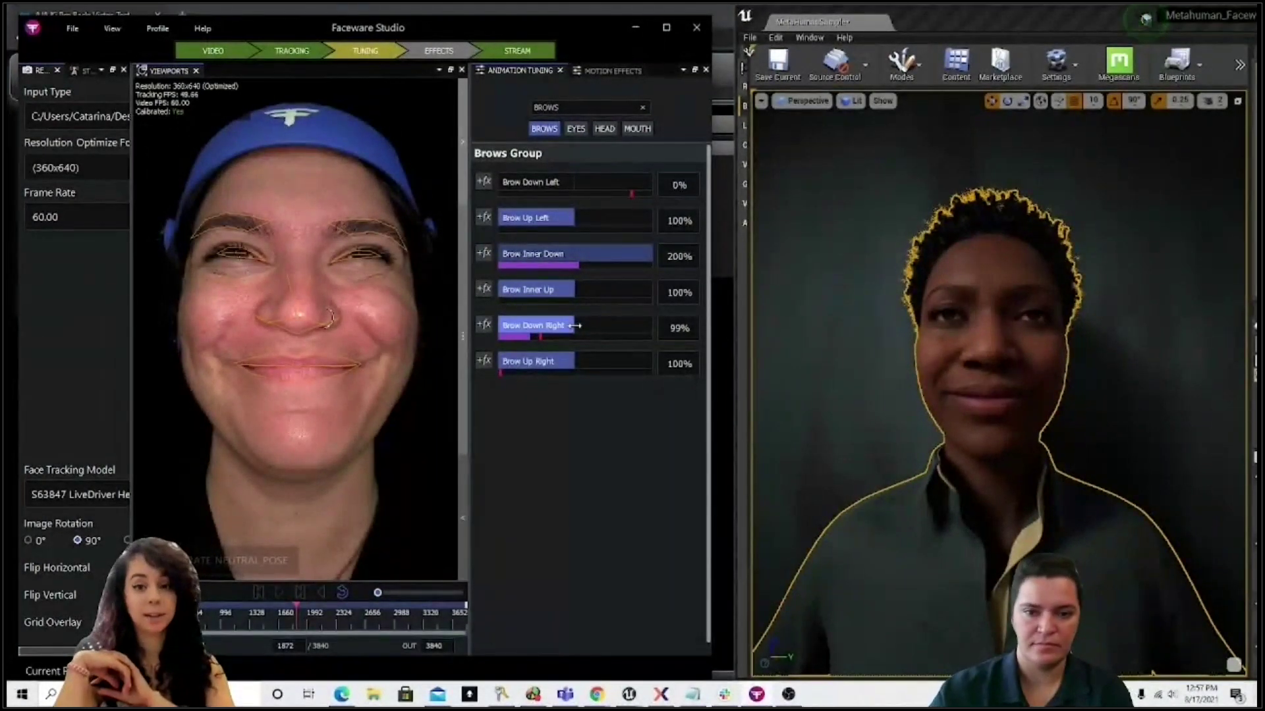
drag(574, 325, 499, 325)
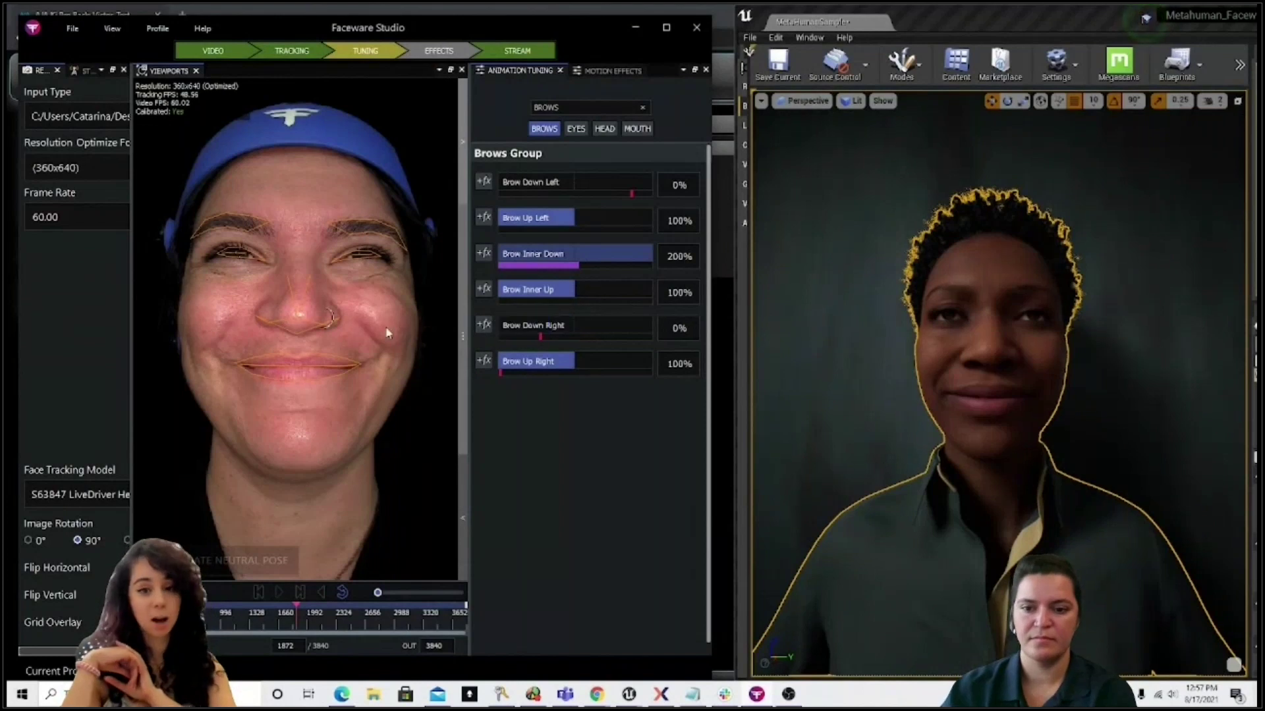
click(326, 613)
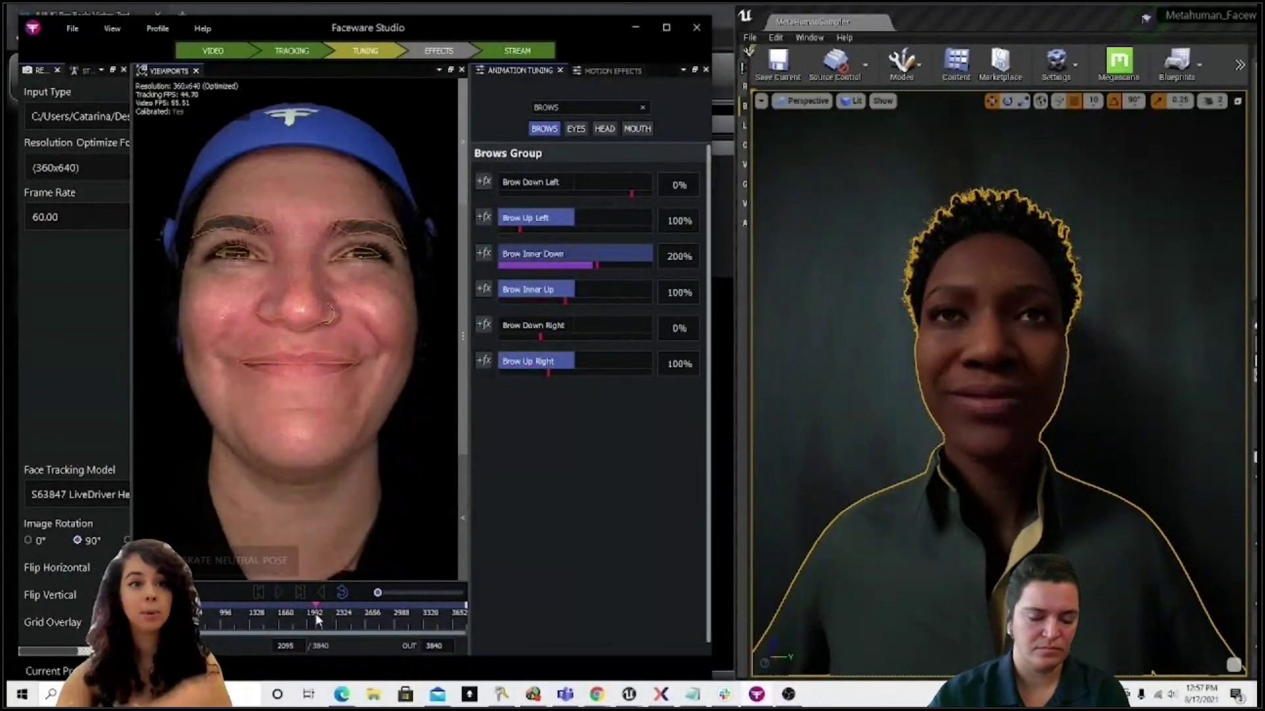
click(319, 614)
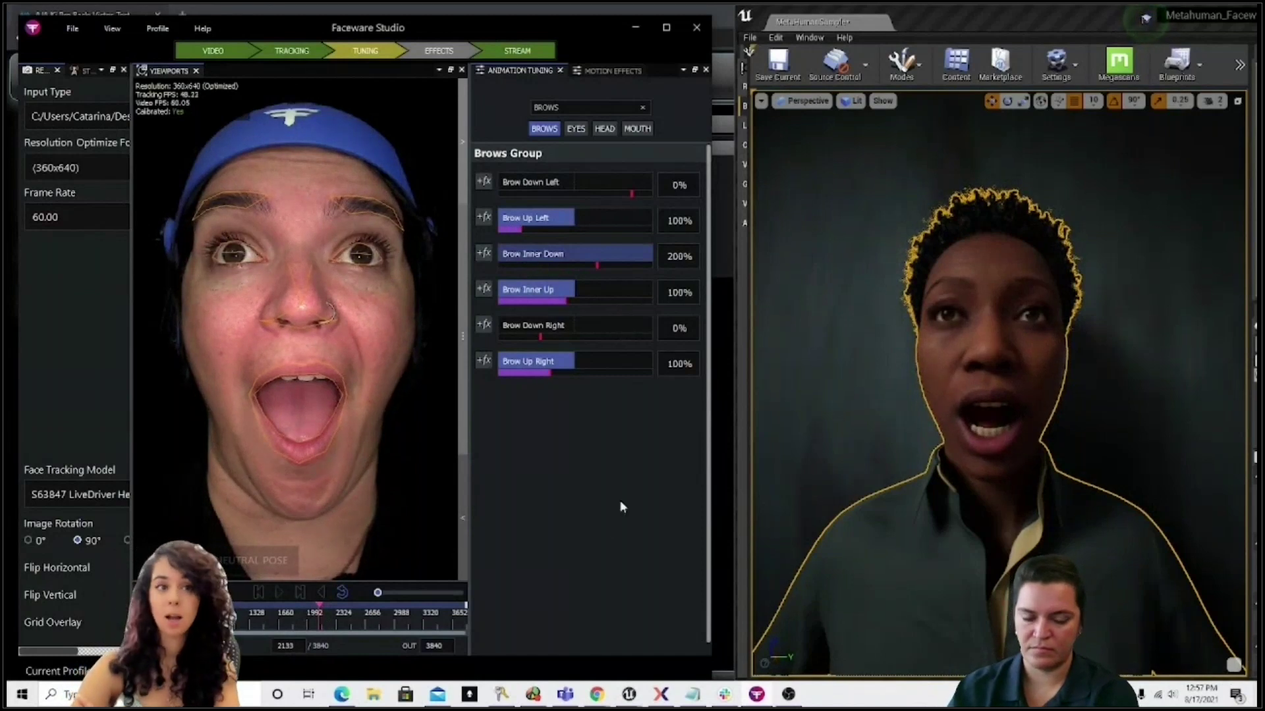
click(636, 129)
Raise Jaw Open to about 130%, Jaw Right to 104%, and both Cheek Squints to 200%
drag(573, 287, 598, 288)
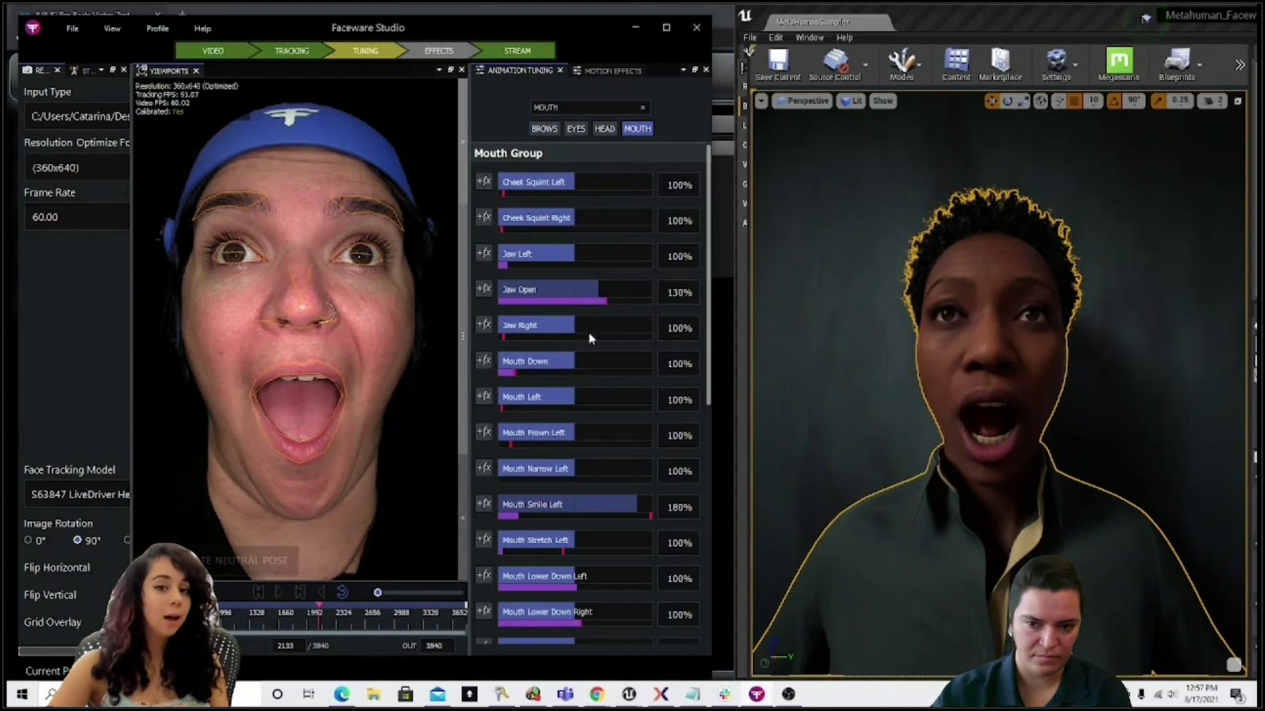
mouse_move(572, 326)
mouse_down()
mouse_move(619, 332)
mouse_move(578, 333)
mouse_up()
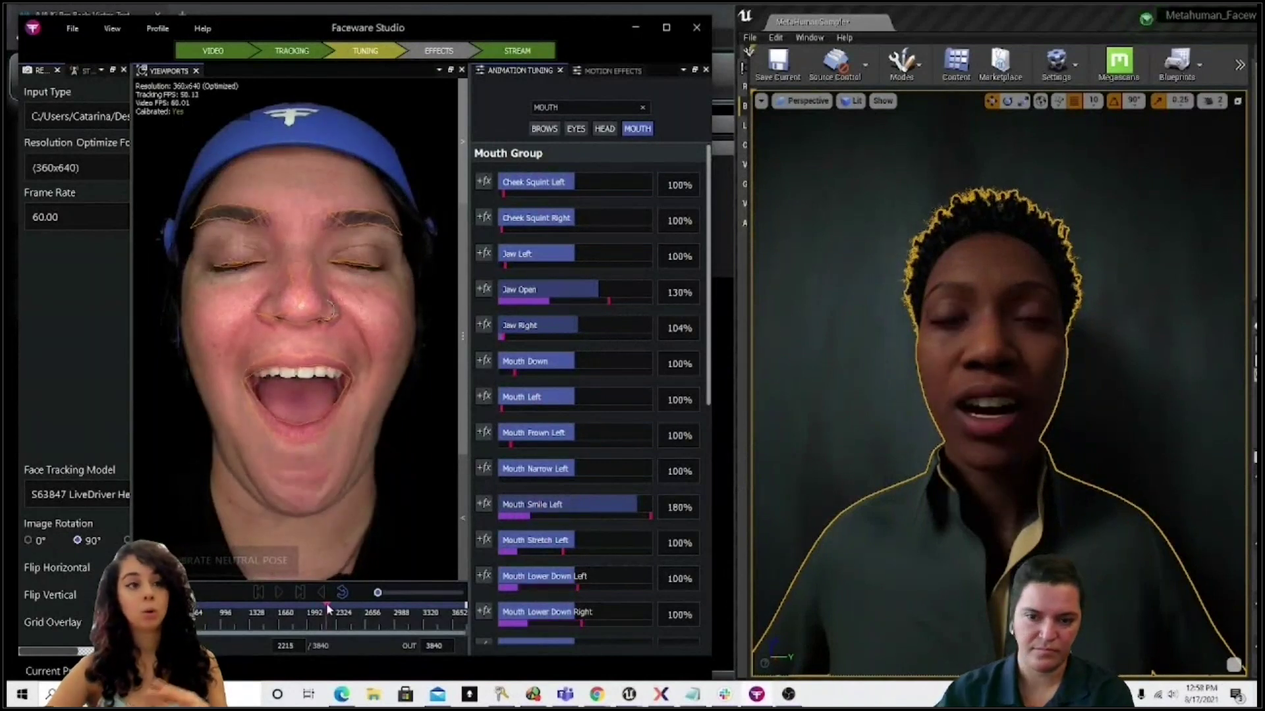
drag(573, 218, 655, 219)
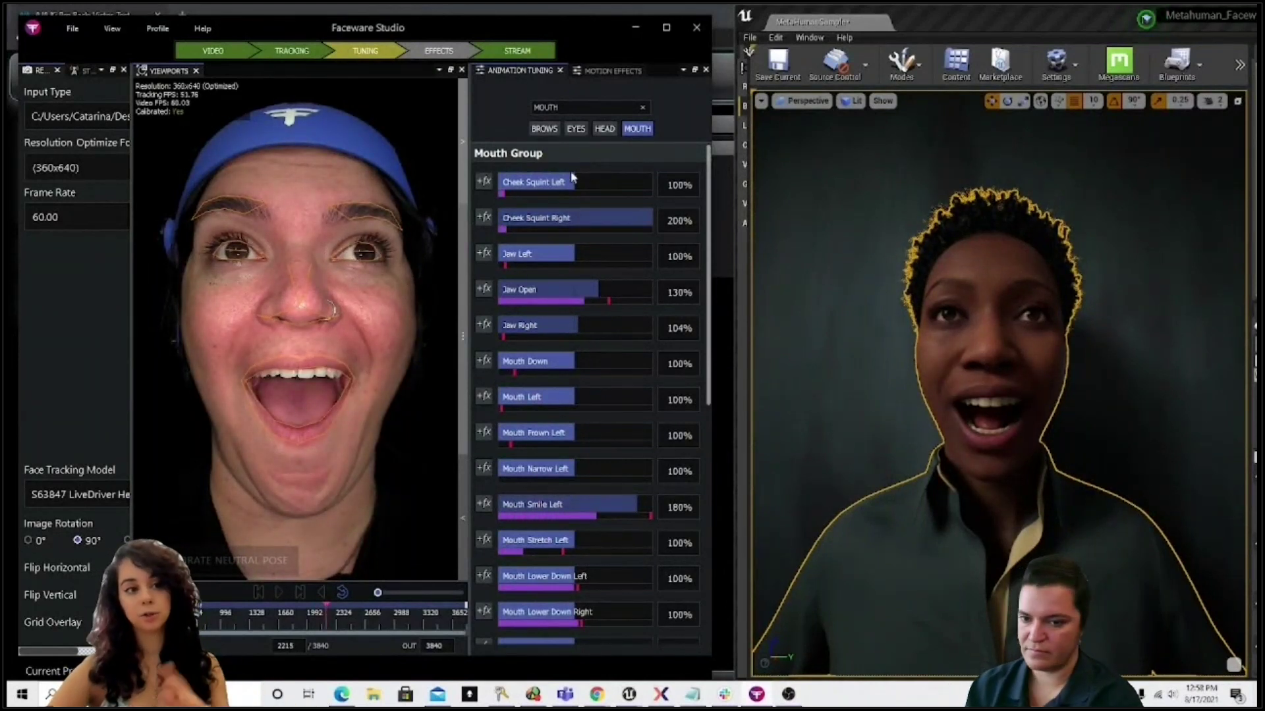
drag(572, 178, 654, 184)
click(341, 613)
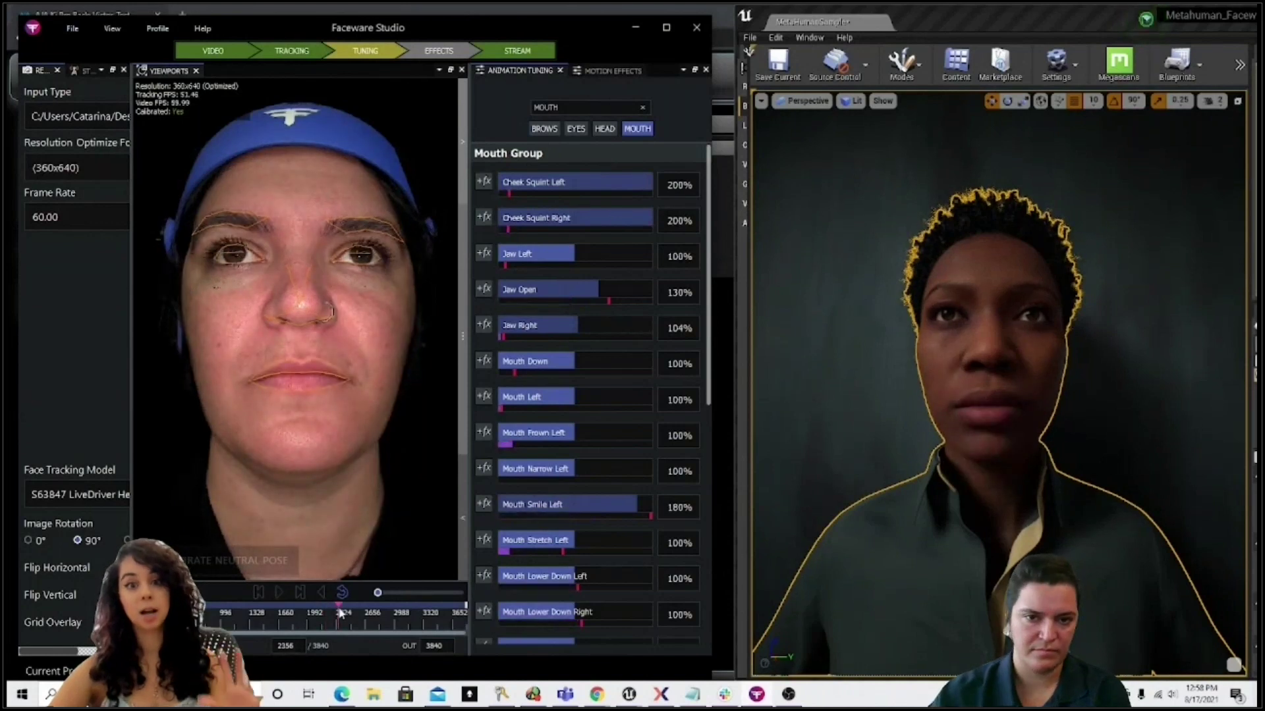
Set Brow Inner Up to 105%, Brow Down Left to 89%, and Brow Down Right to 153%
click(543, 129)
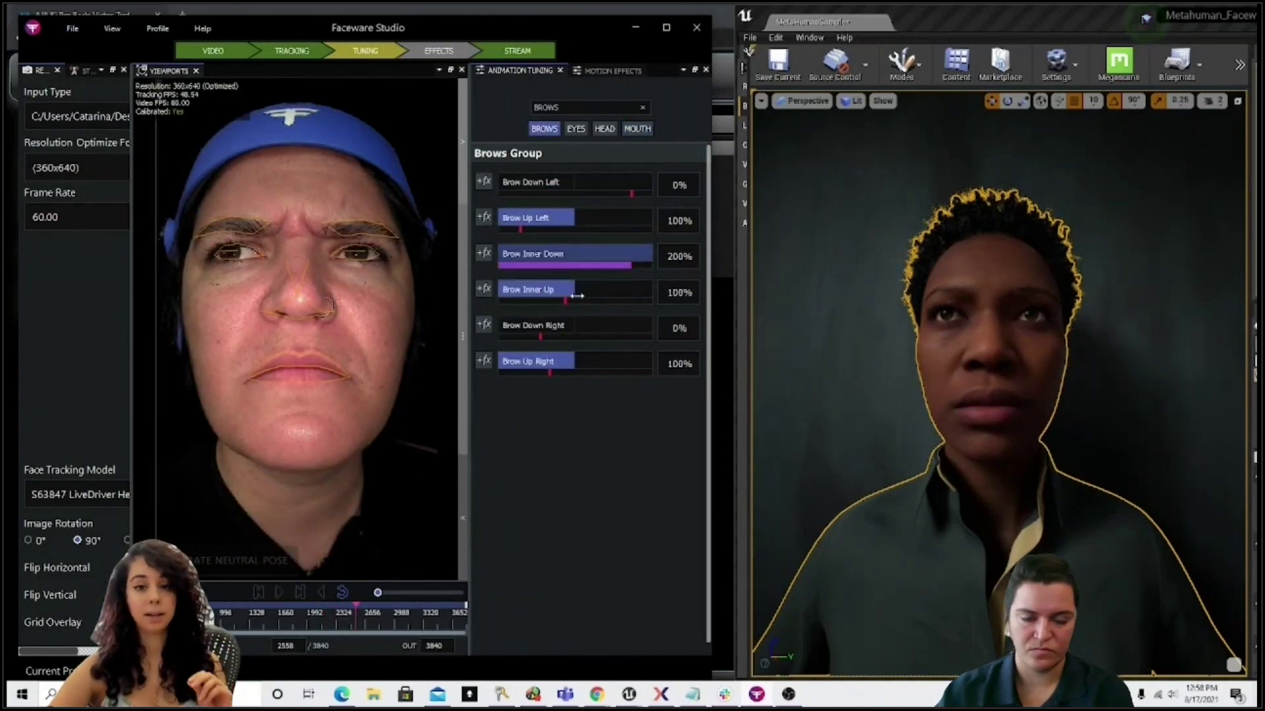
mouse_move(577, 296)
mouse_down()
mouse_move(652, 294)
mouse_move(578, 294)
mouse_up()
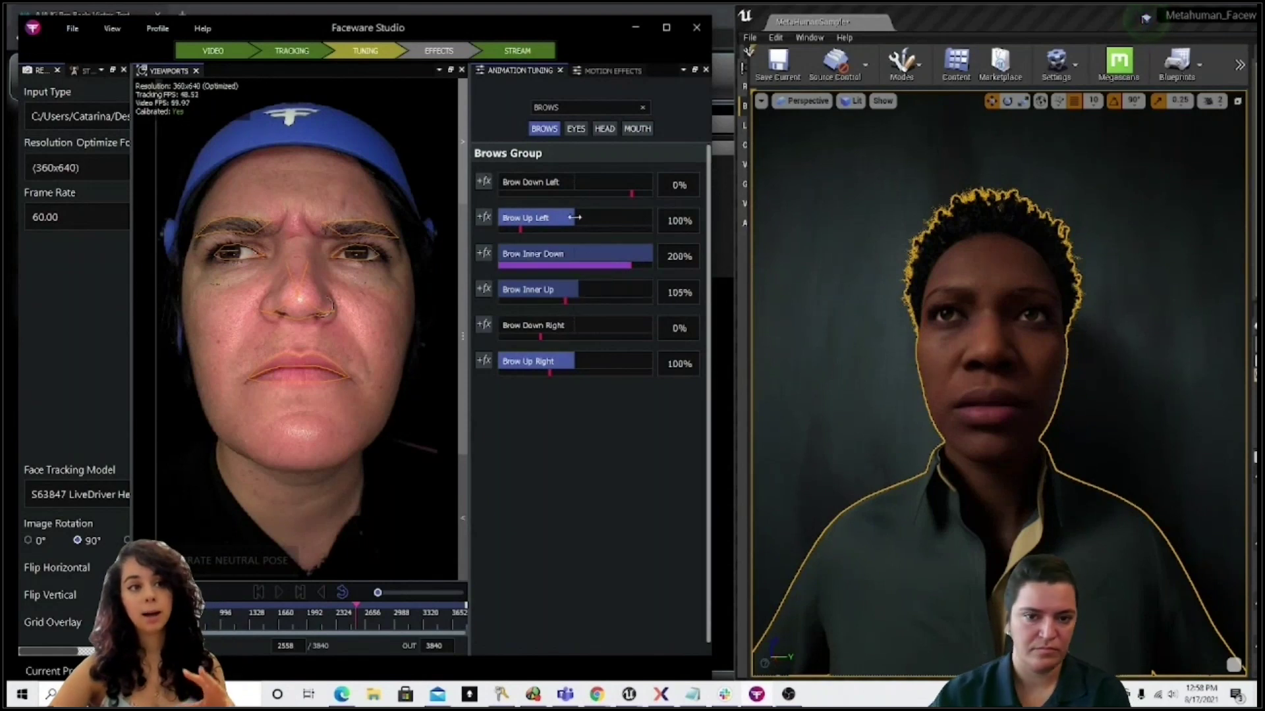
drag(521, 183, 565, 195)
drag(536, 326, 612, 328)
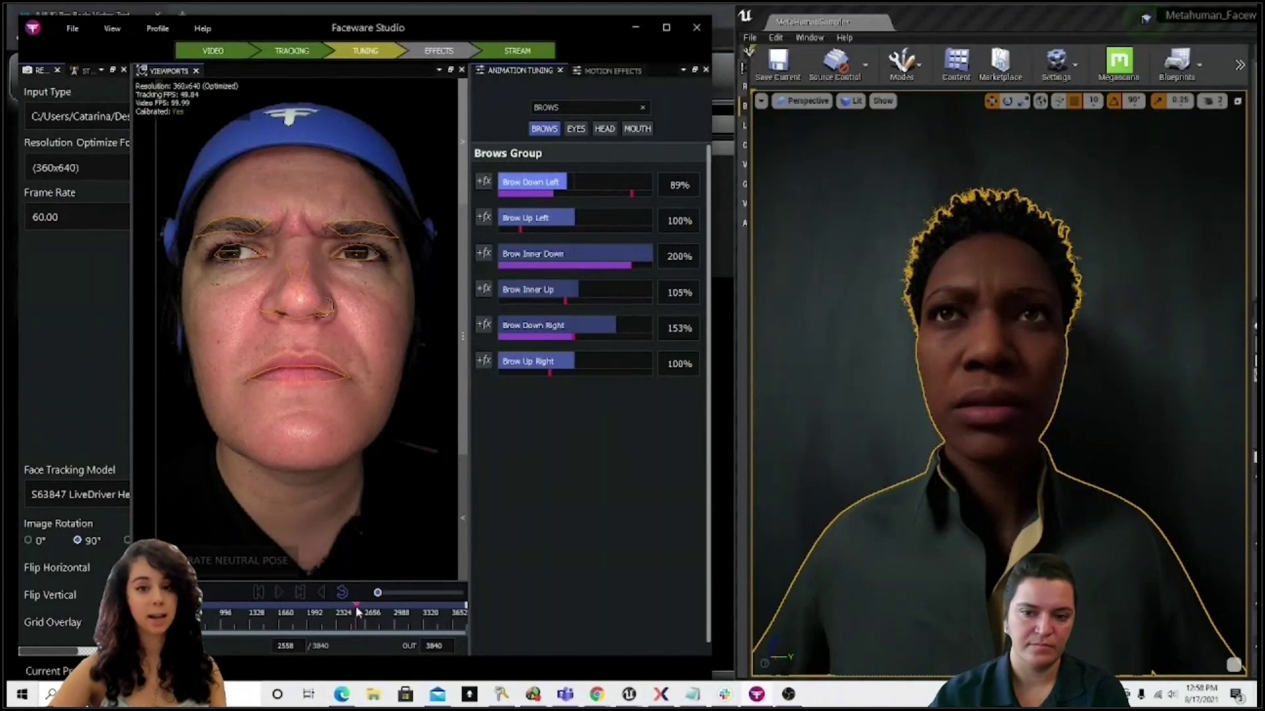
drag(354, 606, 404, 622)
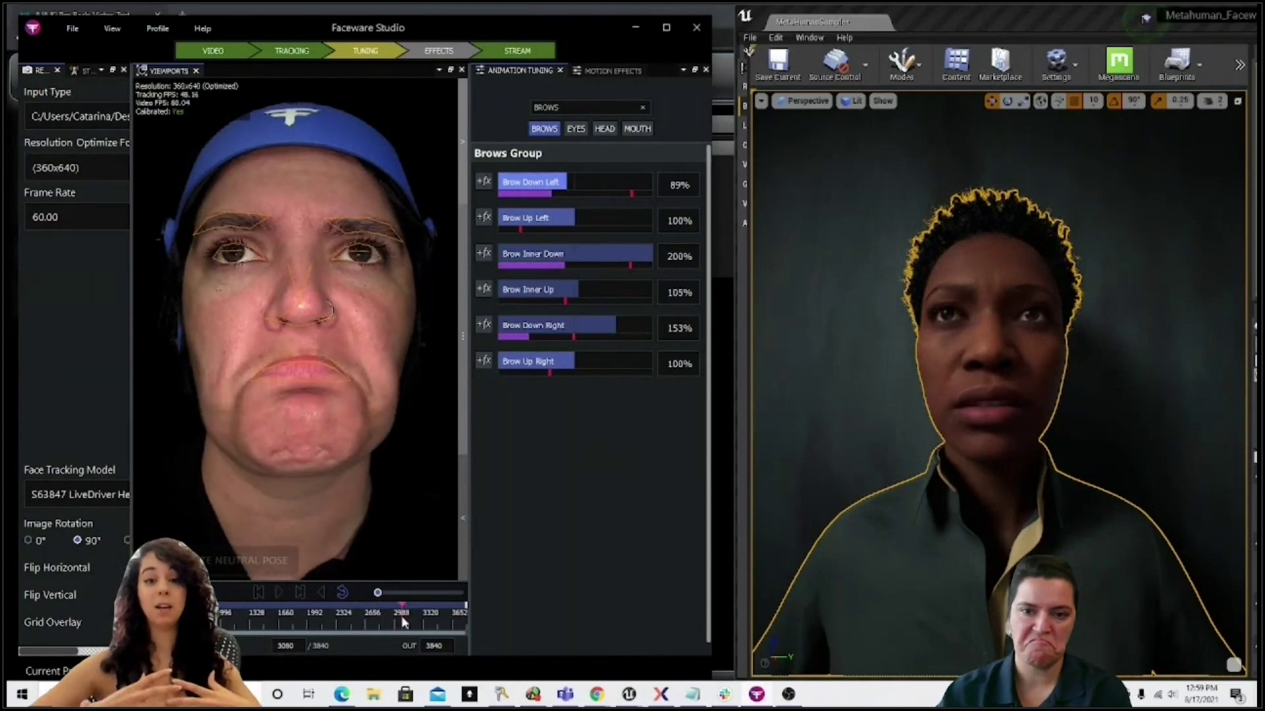
click(637, 129)
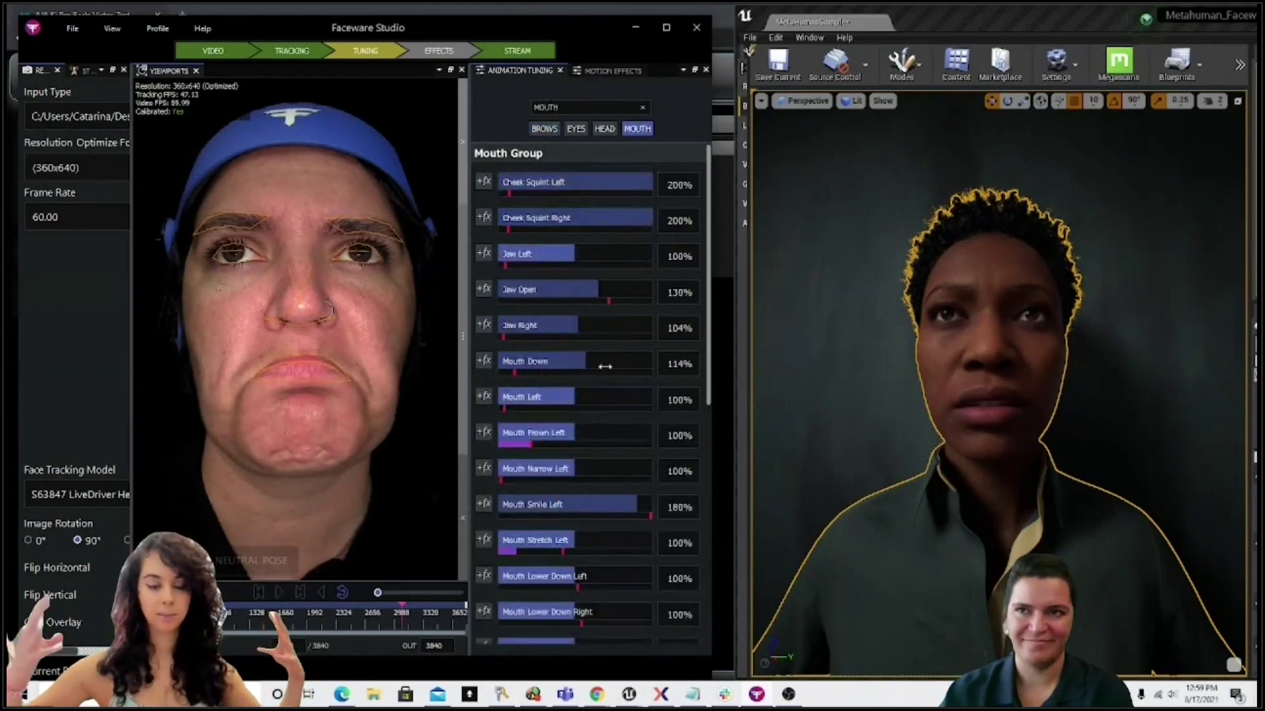
Strengthen Mouth Press and Mouth Up, Mouth Frown Left to about 172%, Mouth Frown Right about 166%
drag(604, 366, 514, 362)
mouse_move(597, 291)
mouse_down()
mouse_move(546, 293)
mouse_move(598, 303)
mouse_up()
scroll(611, 390, down, 3)
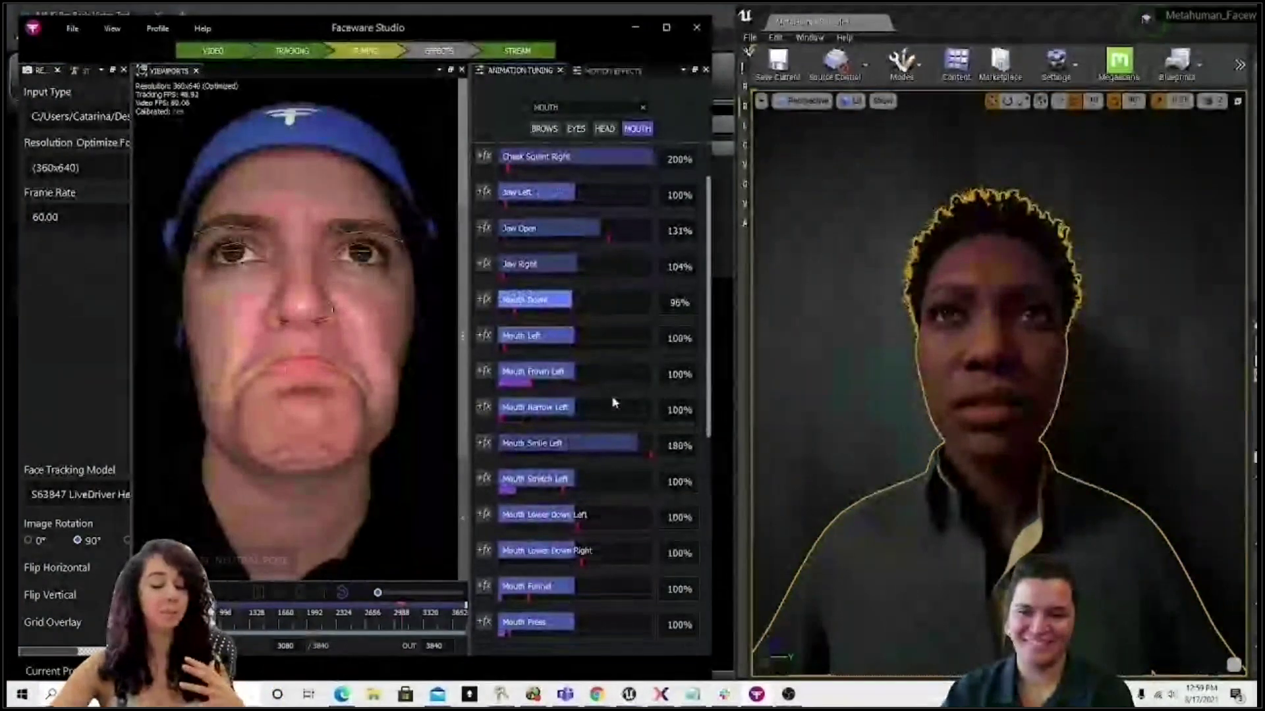
drag(576, 589, 652, 591)
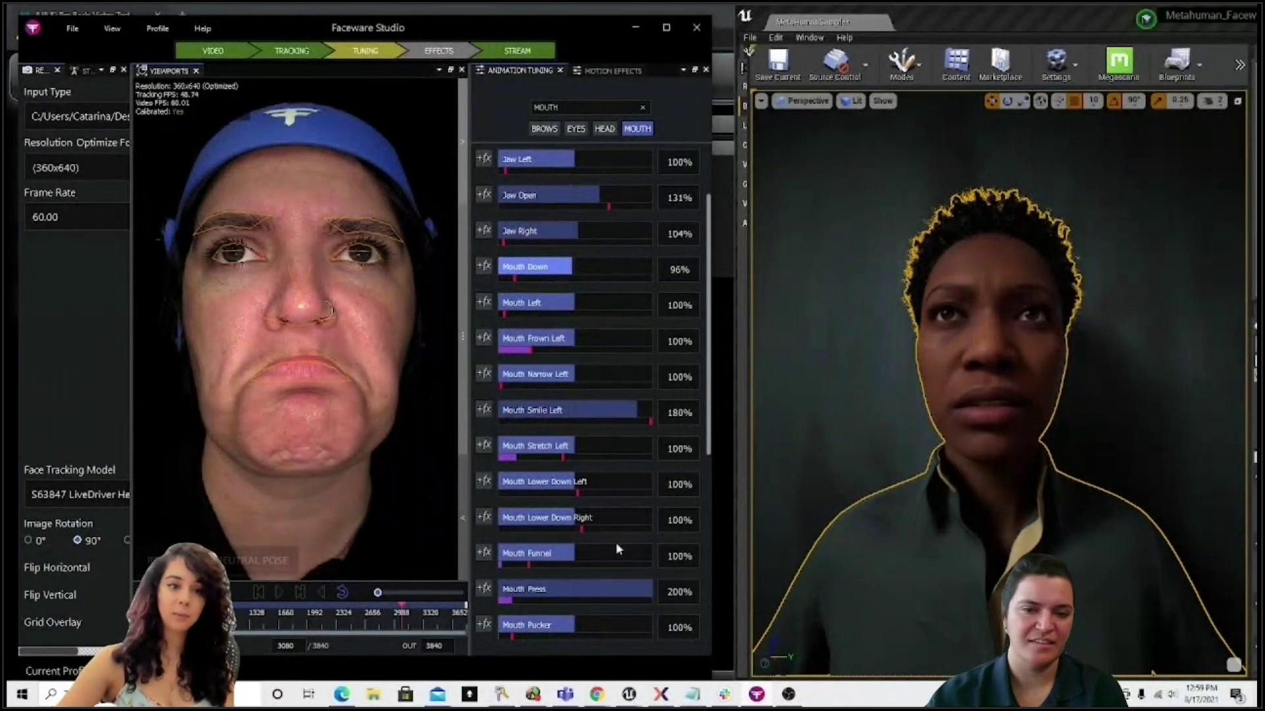
drag(575, 340, 635, 346)
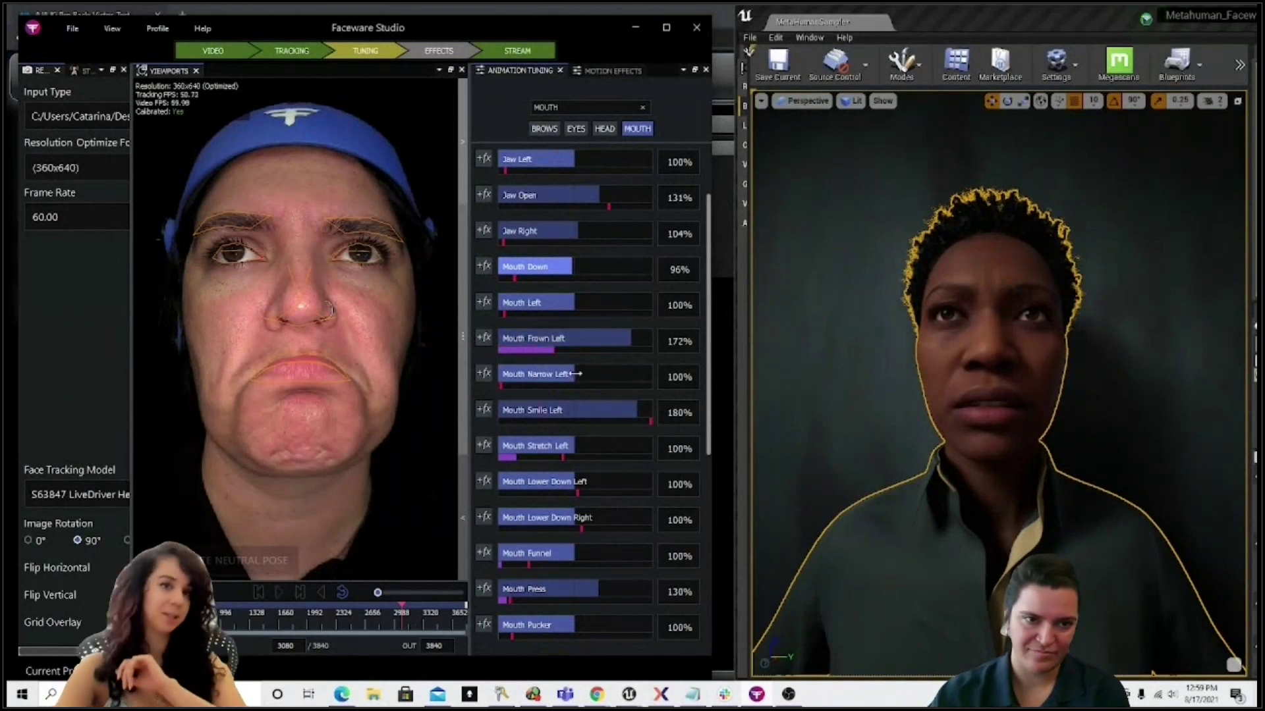
scroll(594, 501, down, 4)
drag(575, 561, 629, 565)
scroll(633, 472, down, 6)
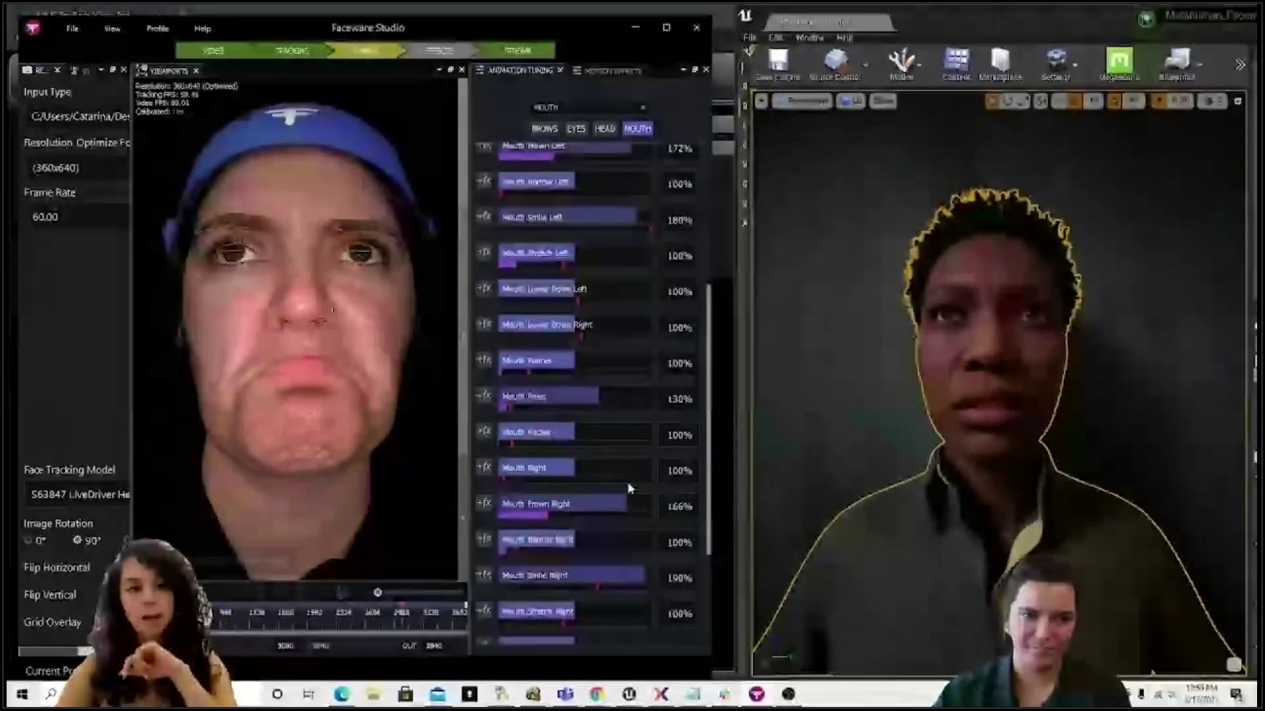
drag(591, 500, 700, 521)
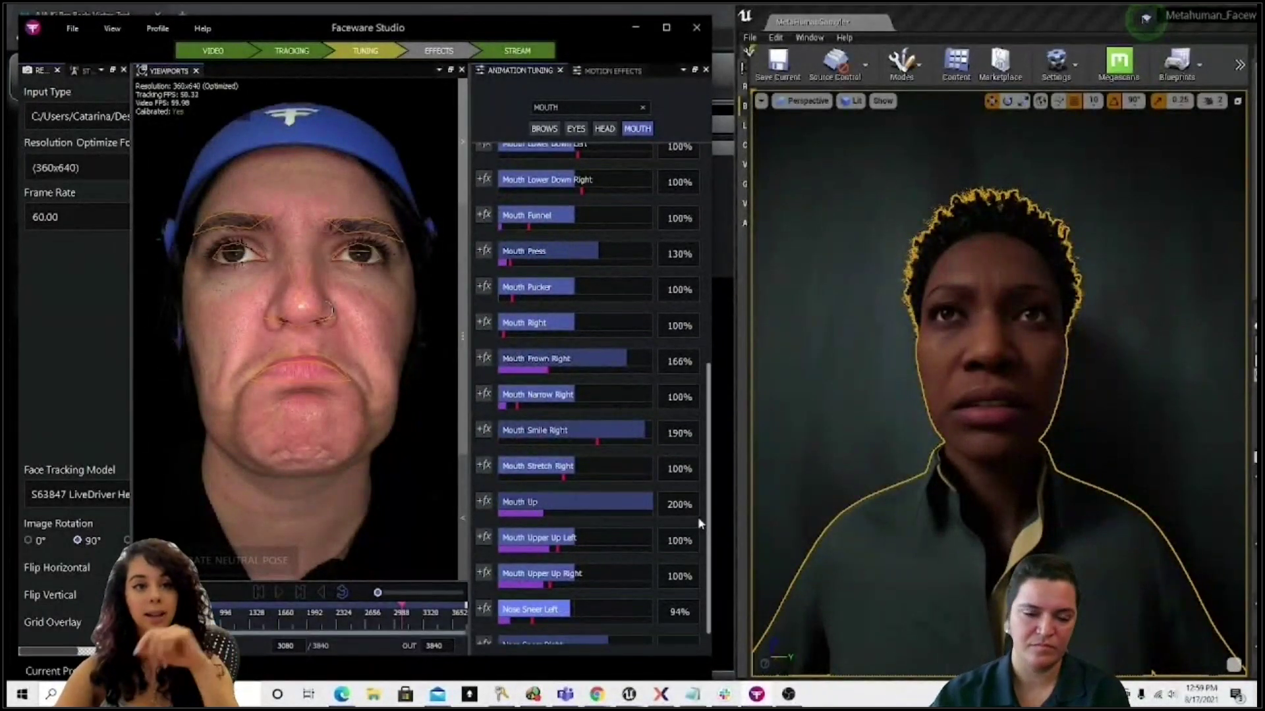
Fine-tune Jaw Left, lower Mouth Down to about 116%, and bring Mouth Funnel to 117%
scroll(619, 464, up, 12)
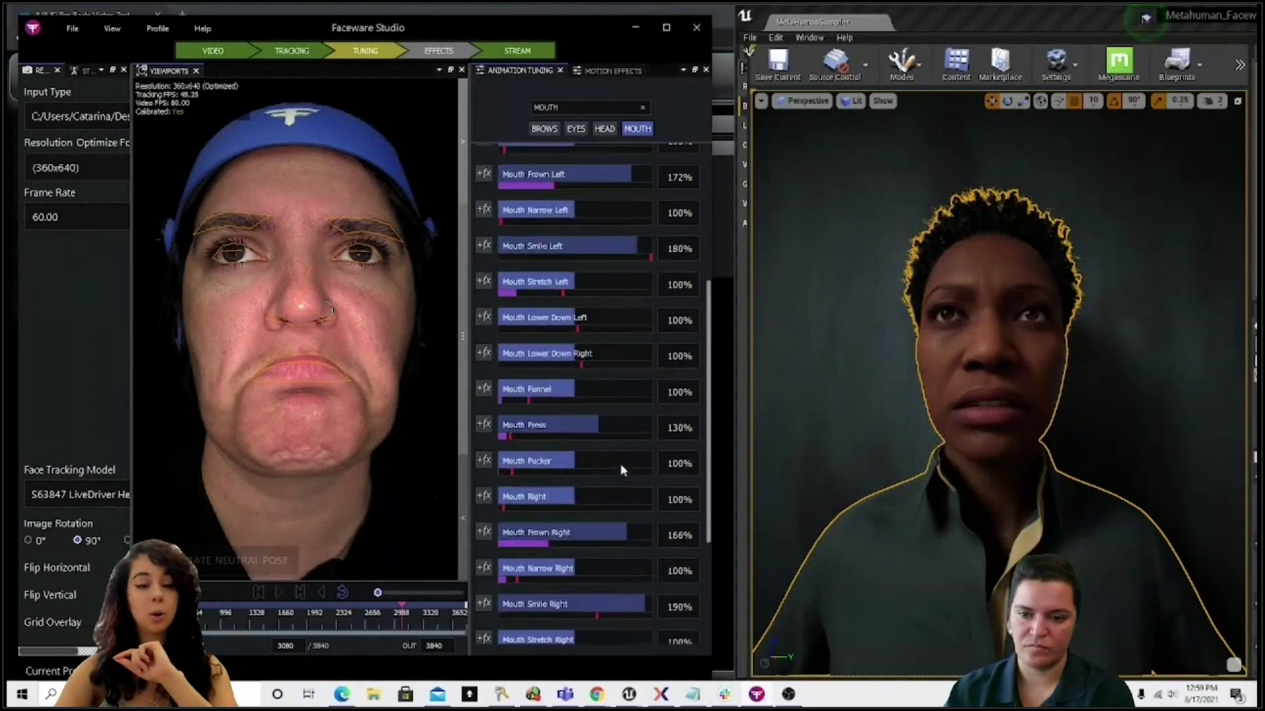
drag(558, 253, 578, 260)
mouse_move(575, 399)
mouse_down()
mouse_move(595, 399)
mouse_move(576, 397)
mouse_up()
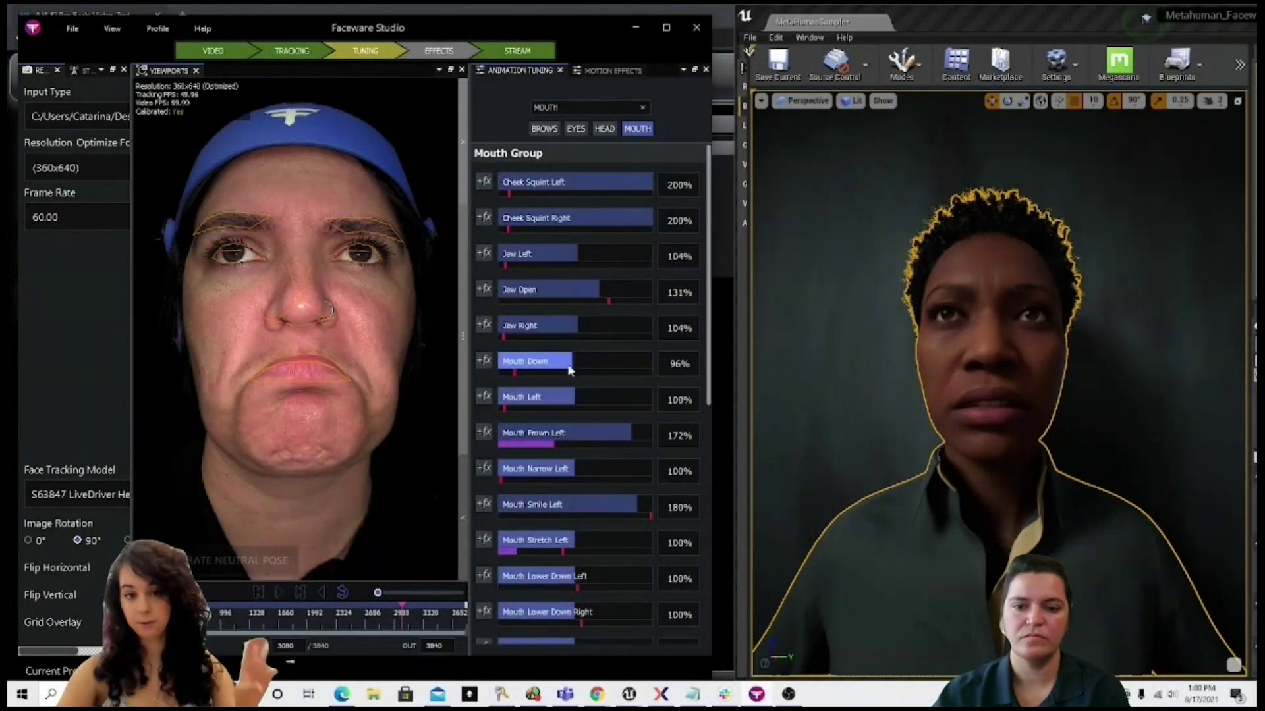
text(2)
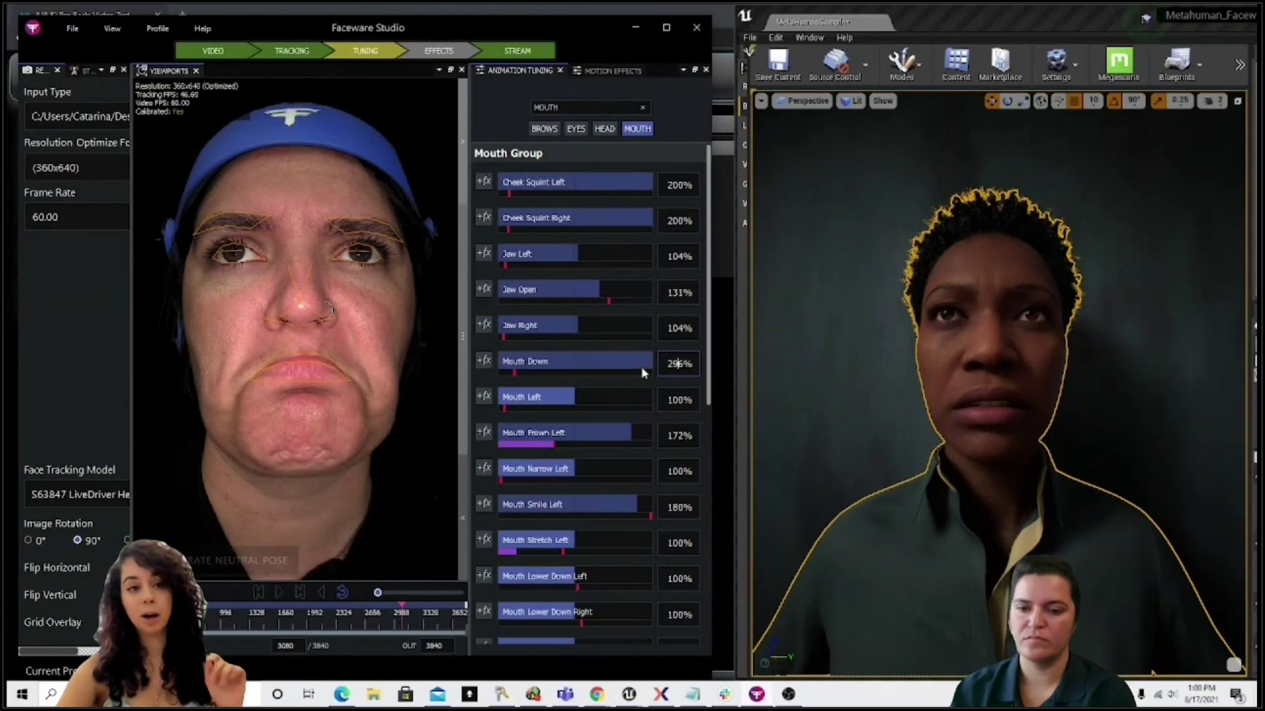
drag(646, 364, 586, 363)
scroll(606, 330, down, 4)
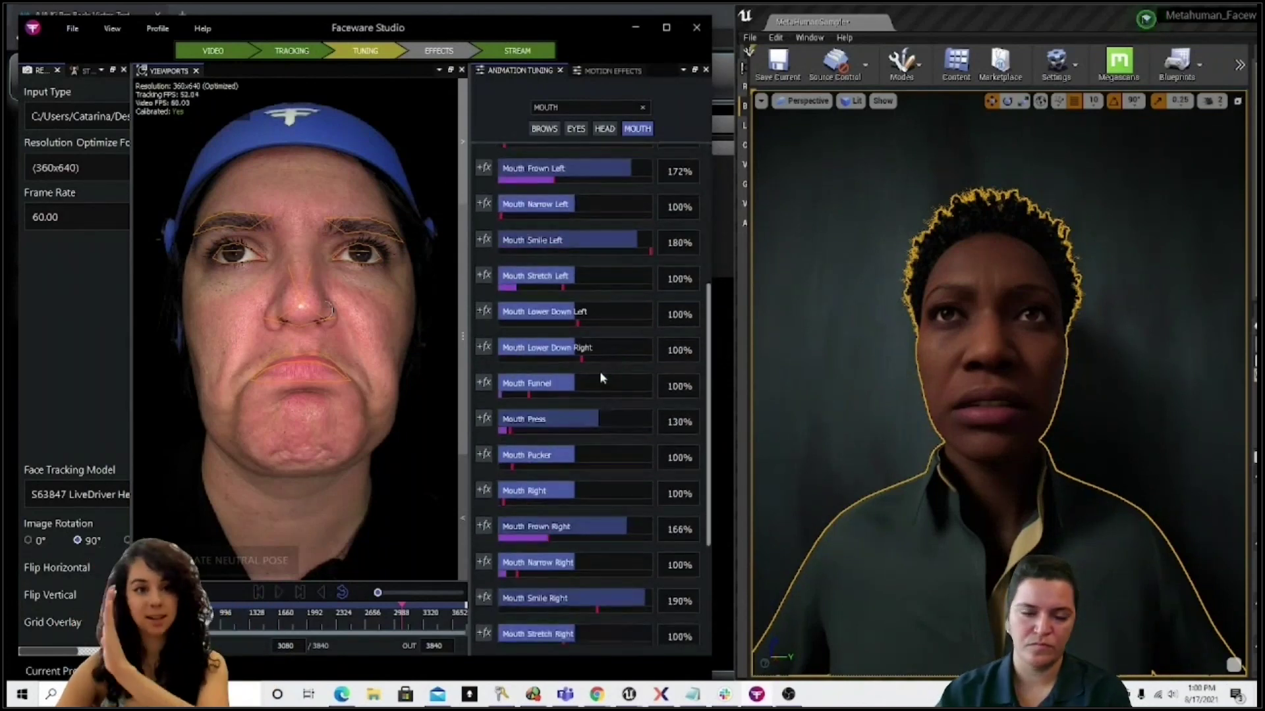
drag(600, 388, 587, 392)
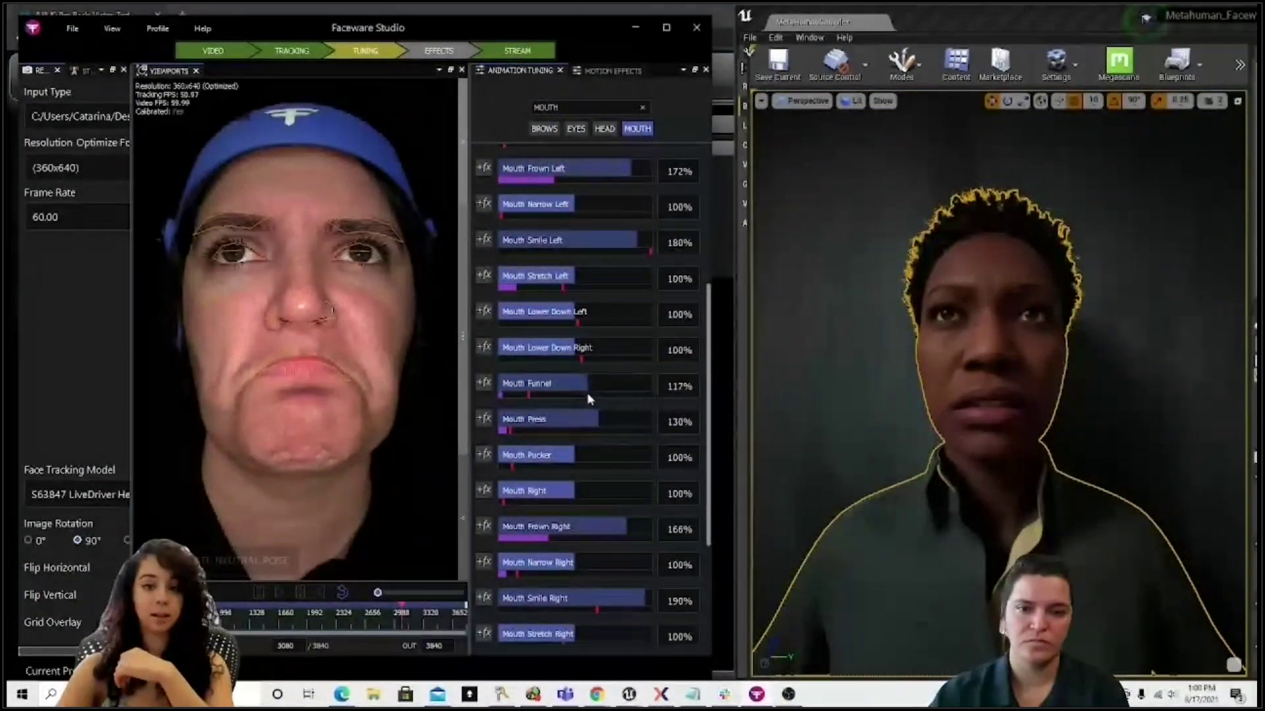
scroll(586, 393, up, 3)
Try 300 for Jaw Open, then cancel to keep it at 131%, and review the mouth sliders
click(634, 194)
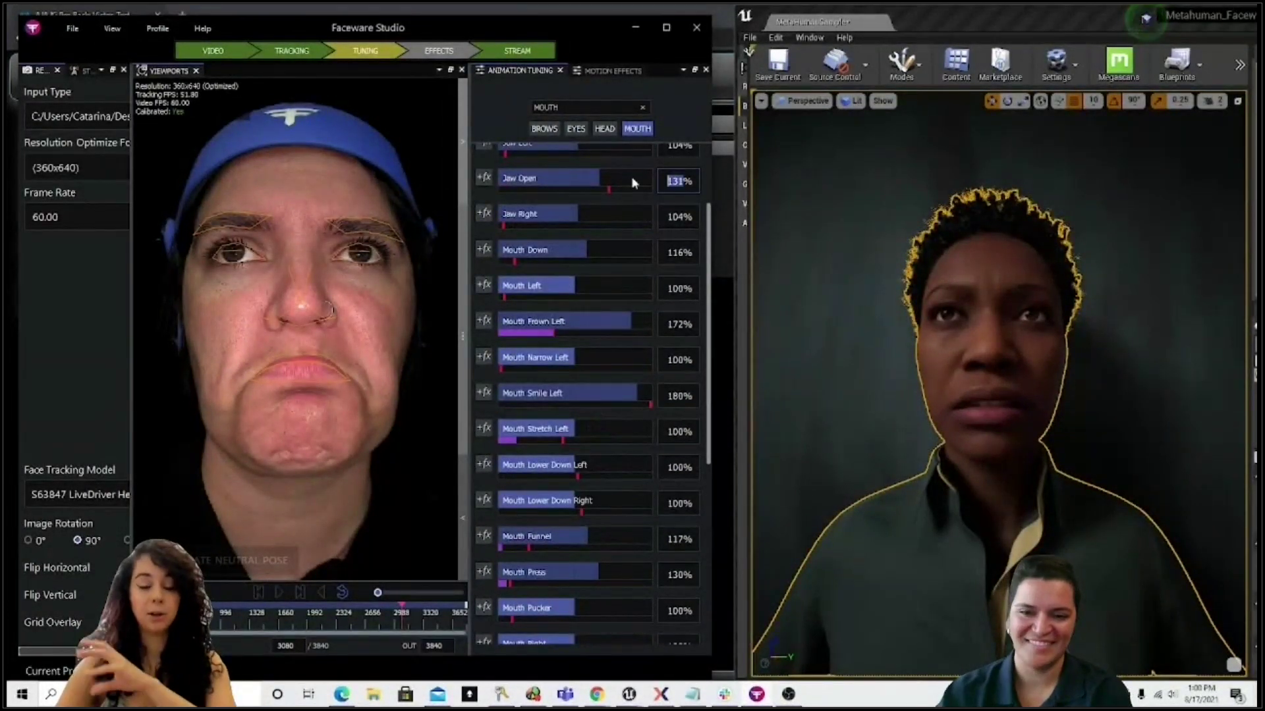
text(300)
key(Escape)
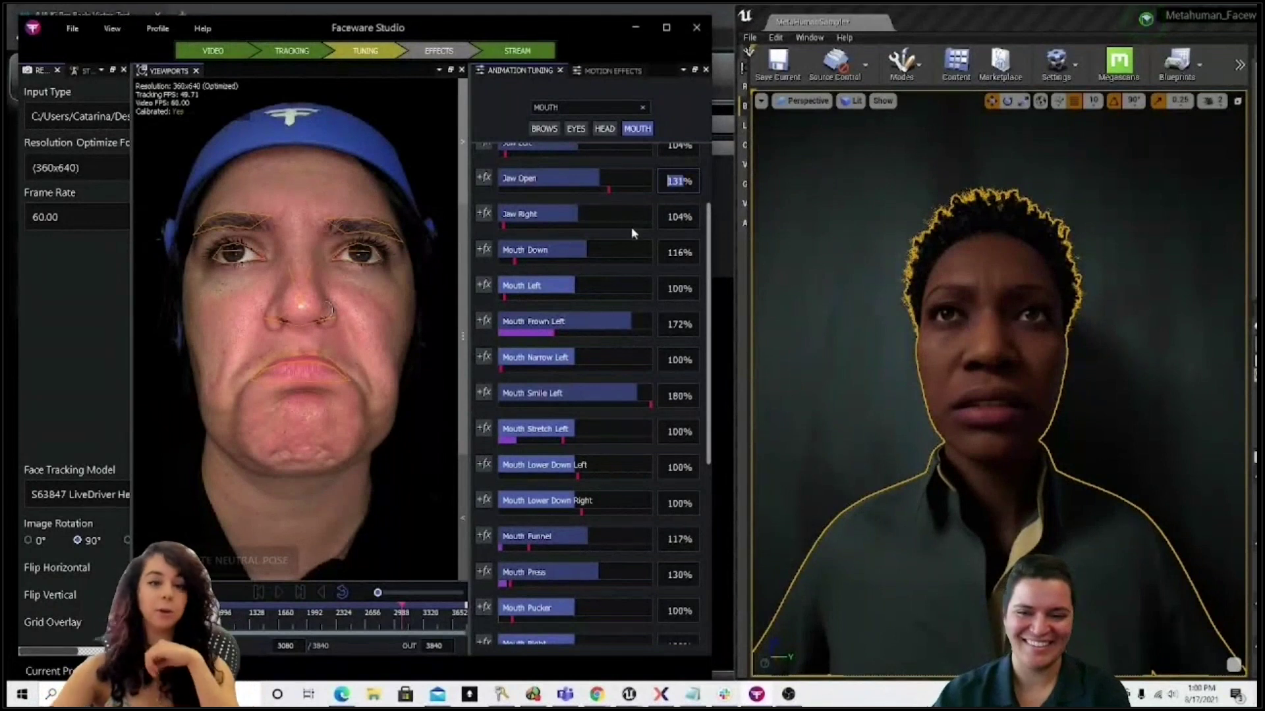
scroll(609, 307, down, 5)
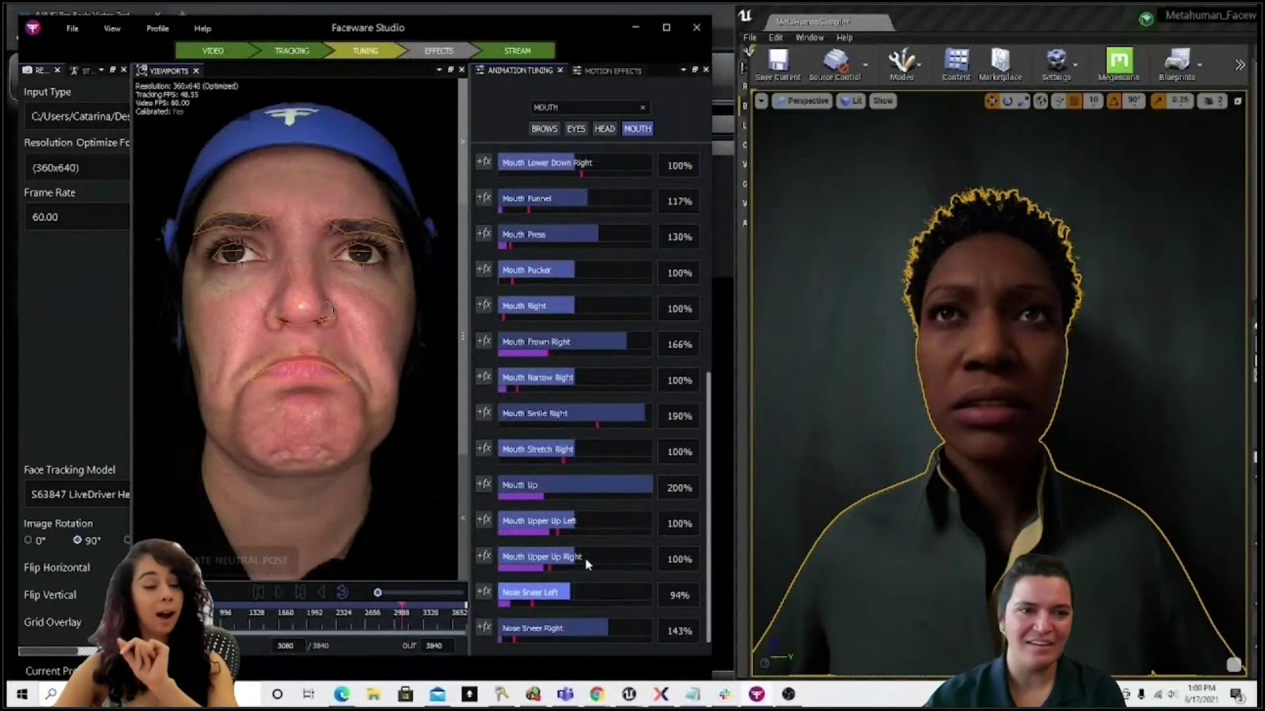
scroll(619, 463, up, 3)
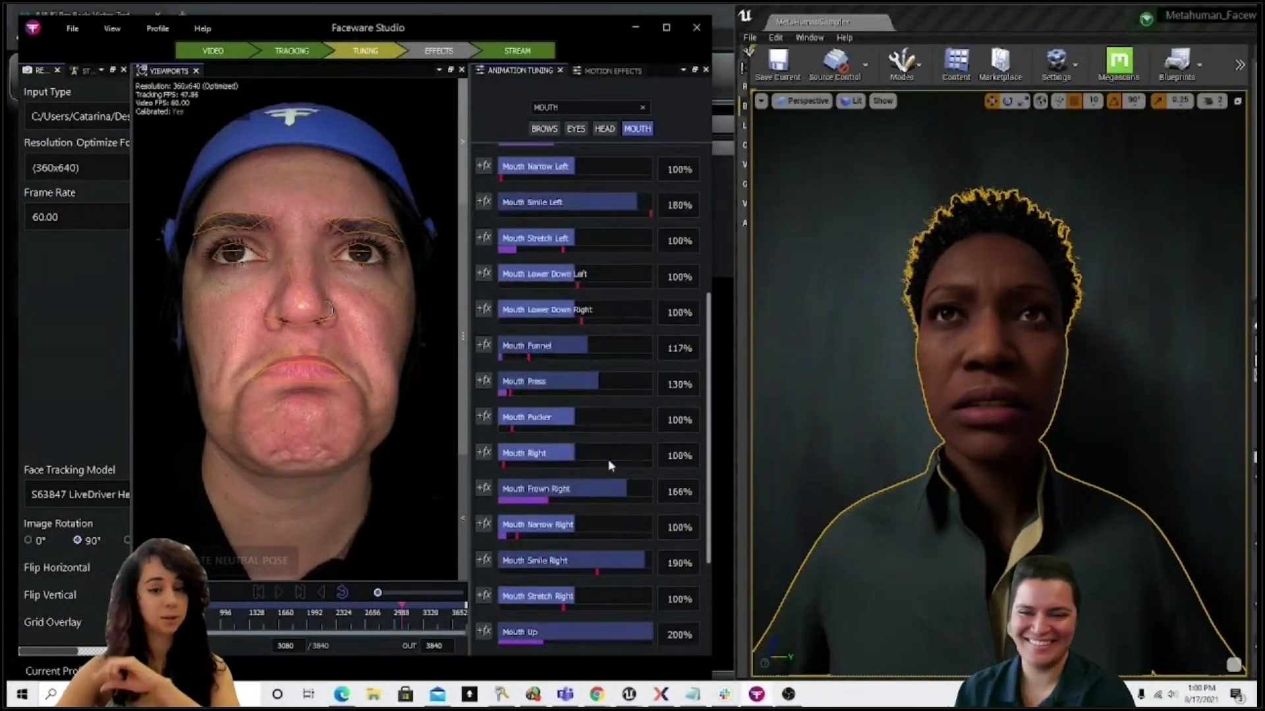
scroll(607, 460, up, 6)
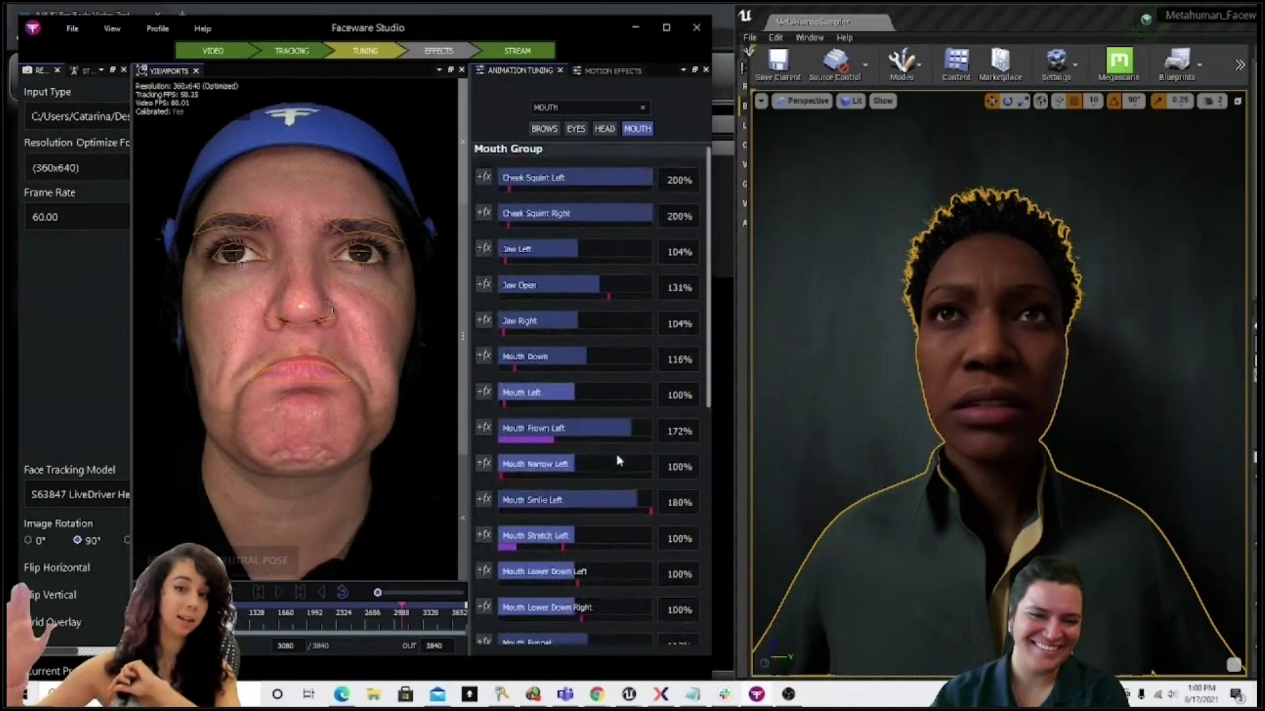
scroll(610, 361, up, 1)
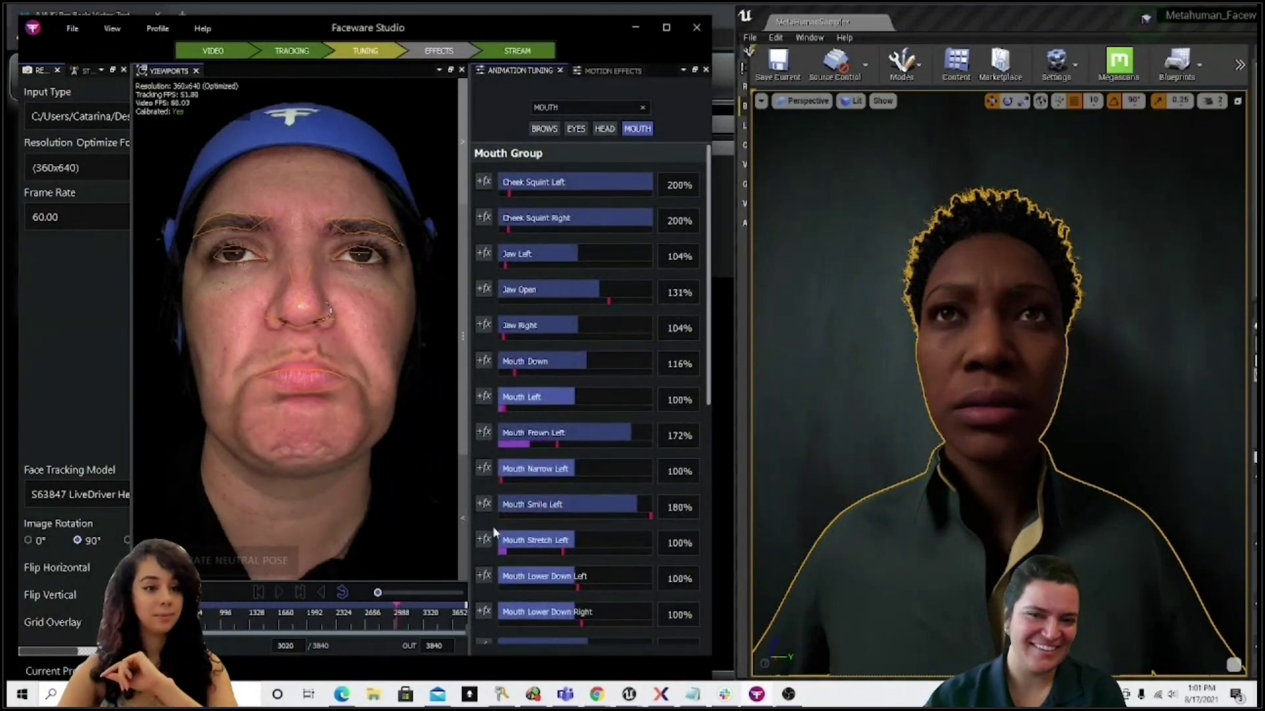
scroll(494, 530, down, 3)
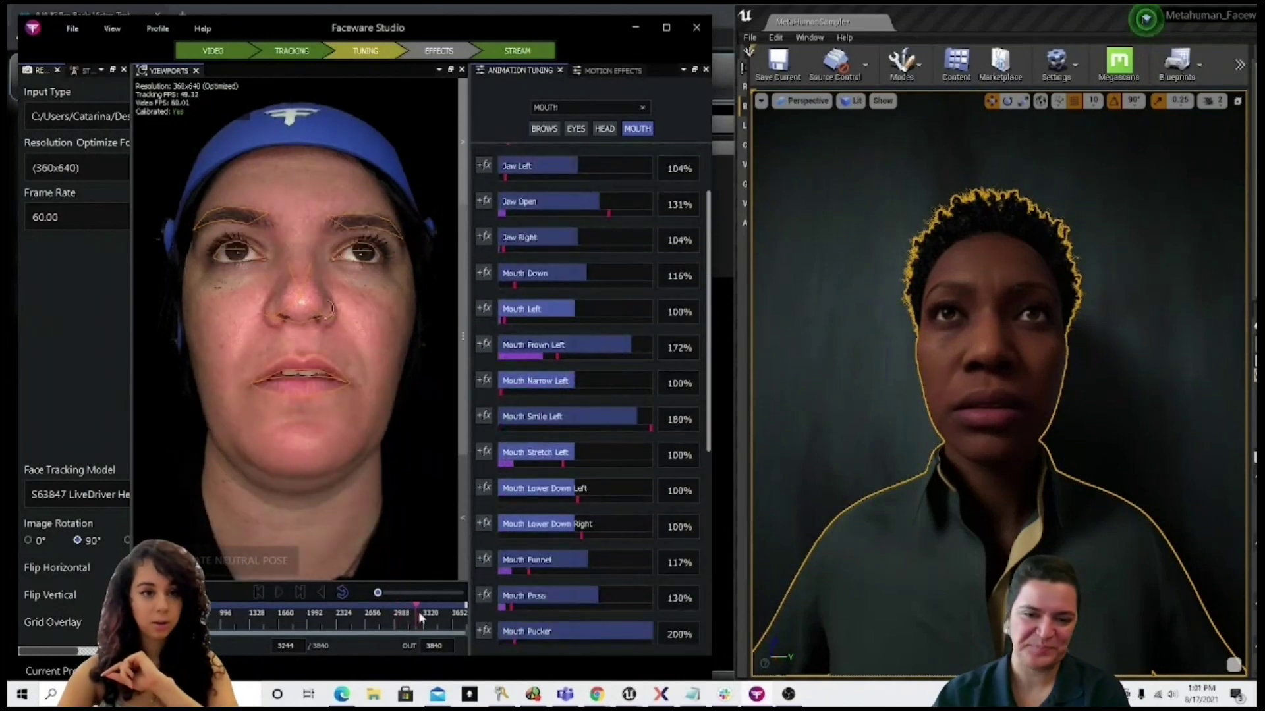
click(434, 624)
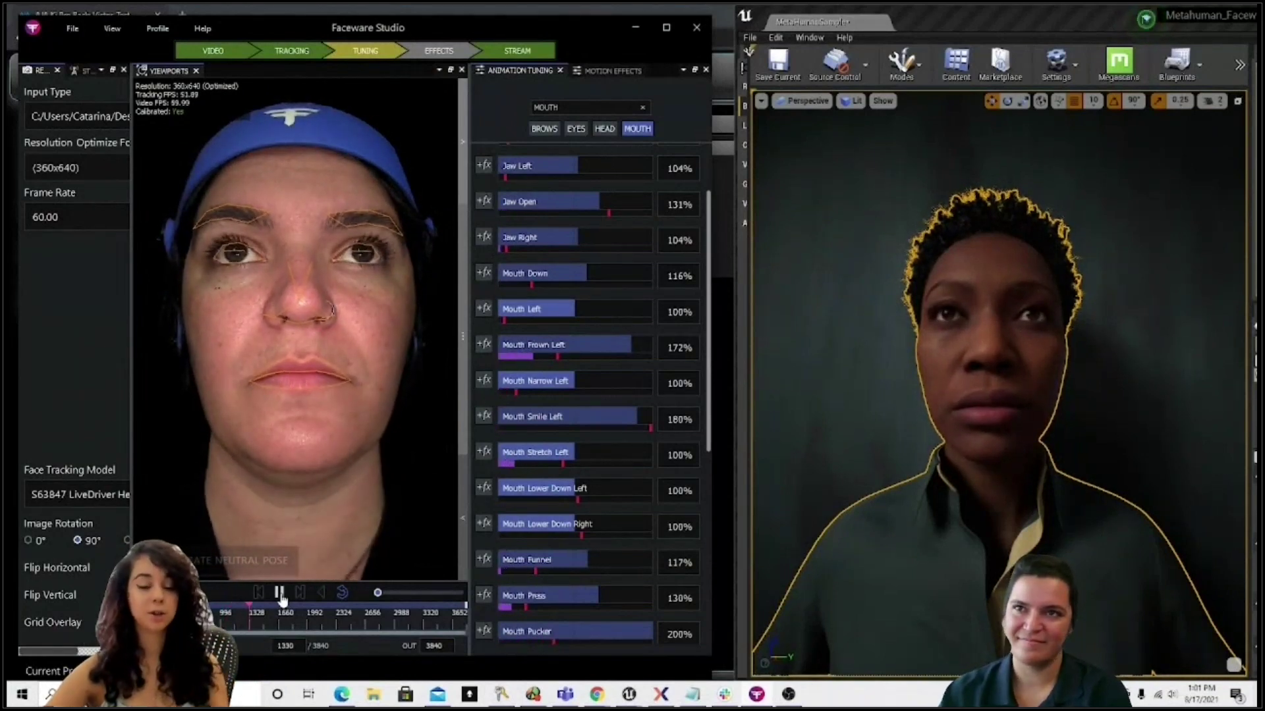
Pause and resume the face video to review the tuned expressions on Ada
click(280, 594)
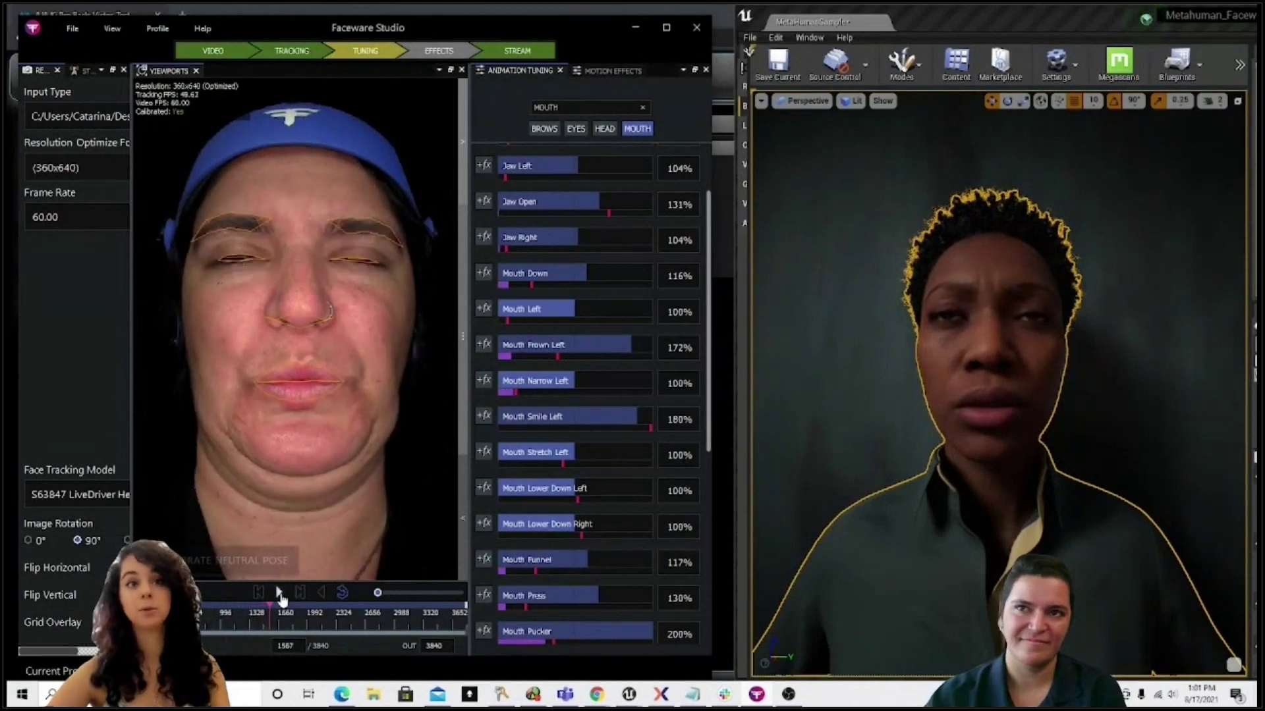
click(280, 594)
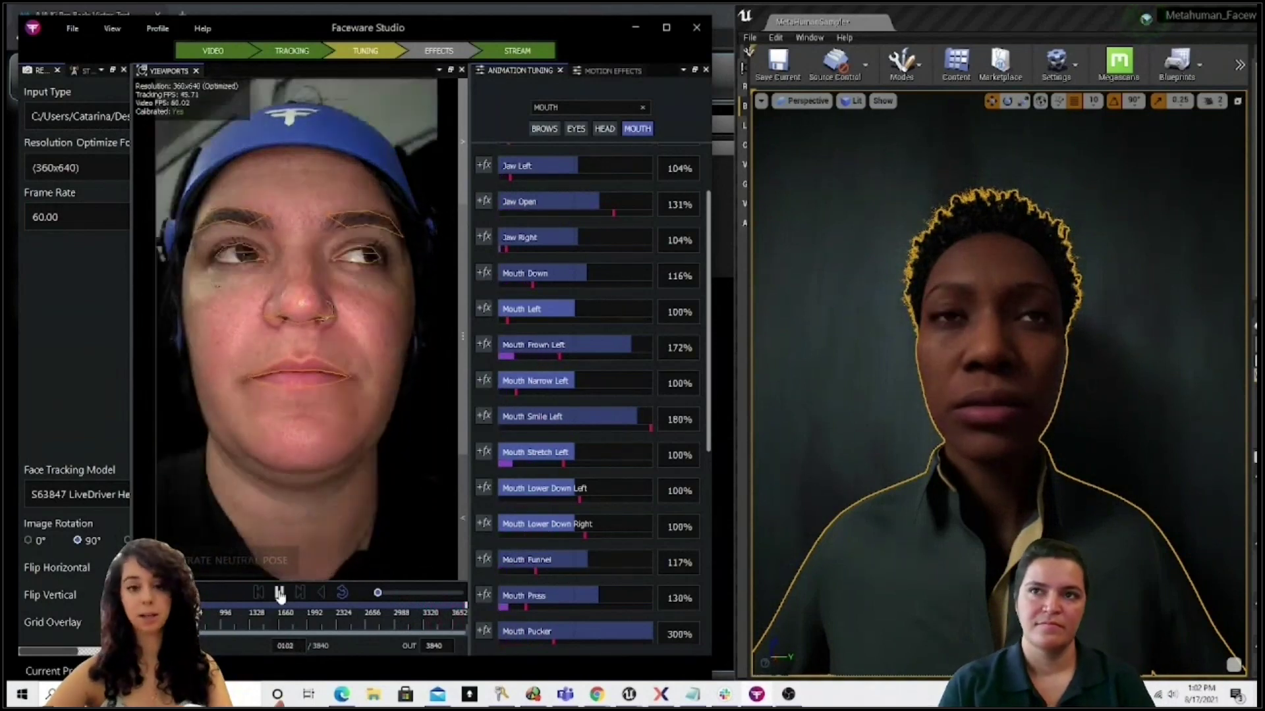
click(280, 595)
Save the current tuning as a new profile named Webinar_Profile in the KJ_ROM folder
click(158, 28)
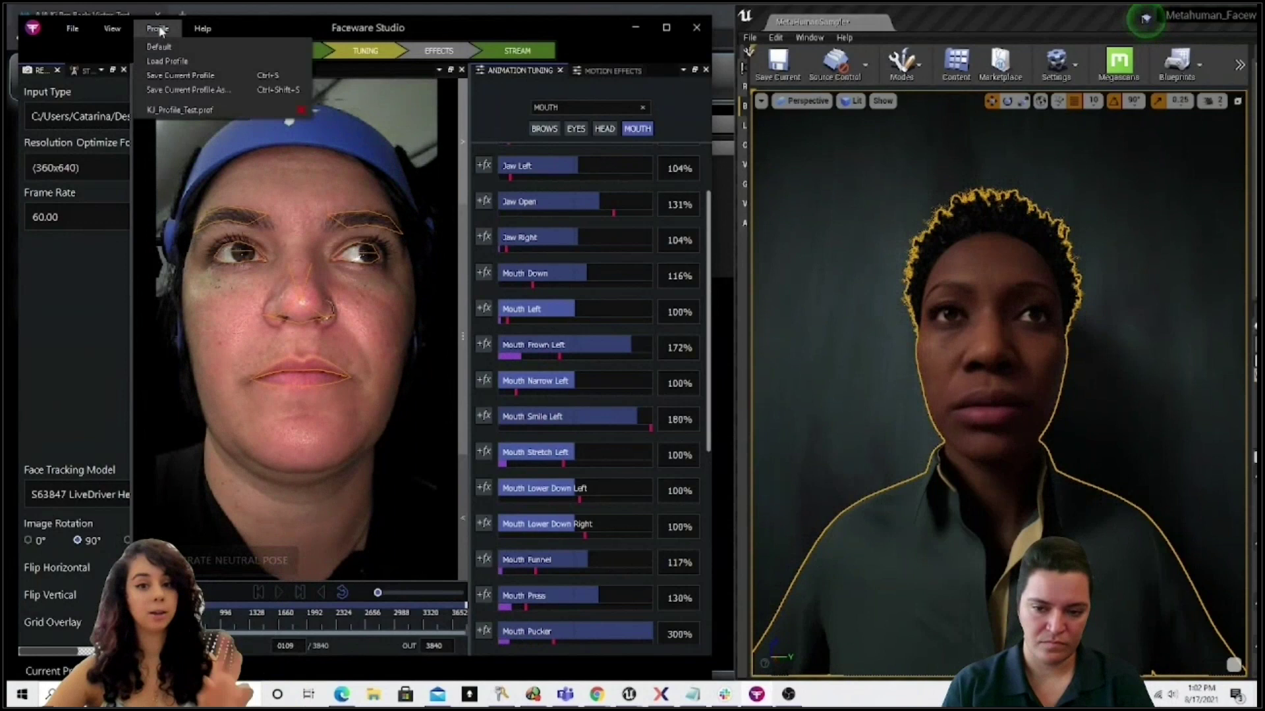
click(195, 90)
text(Web)
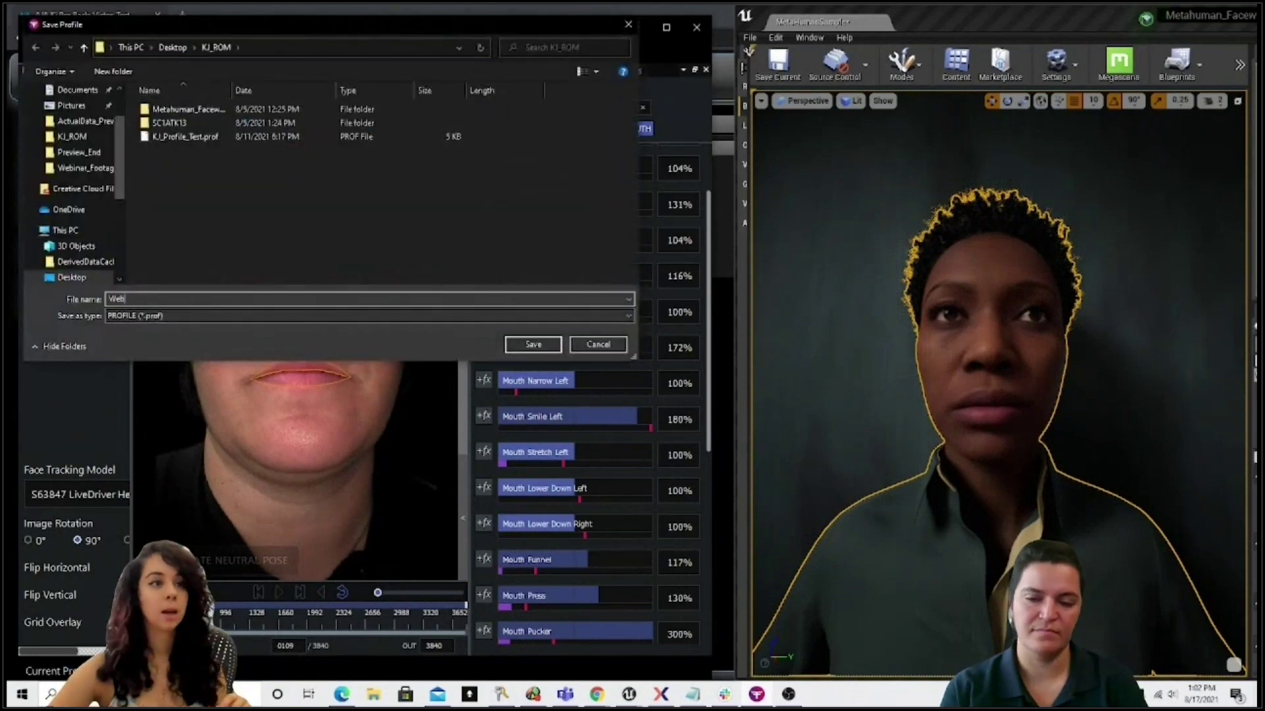
text(inar_Profile)
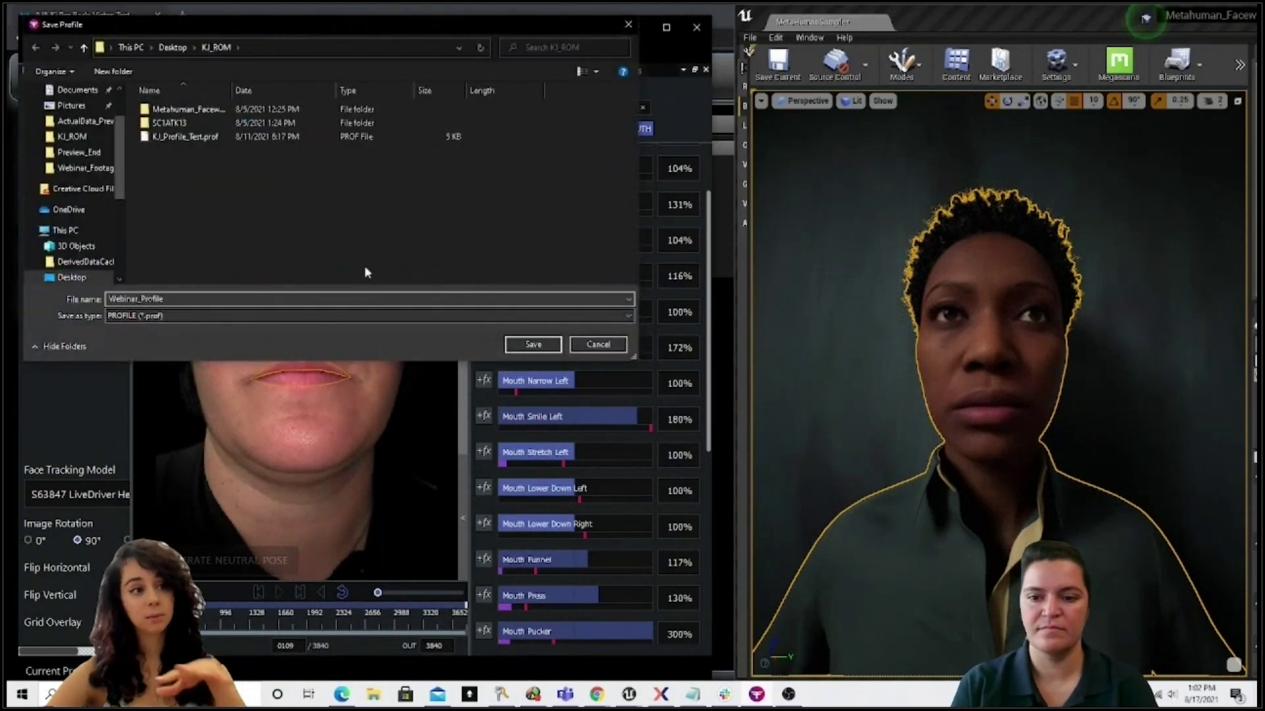
click(533, 345)
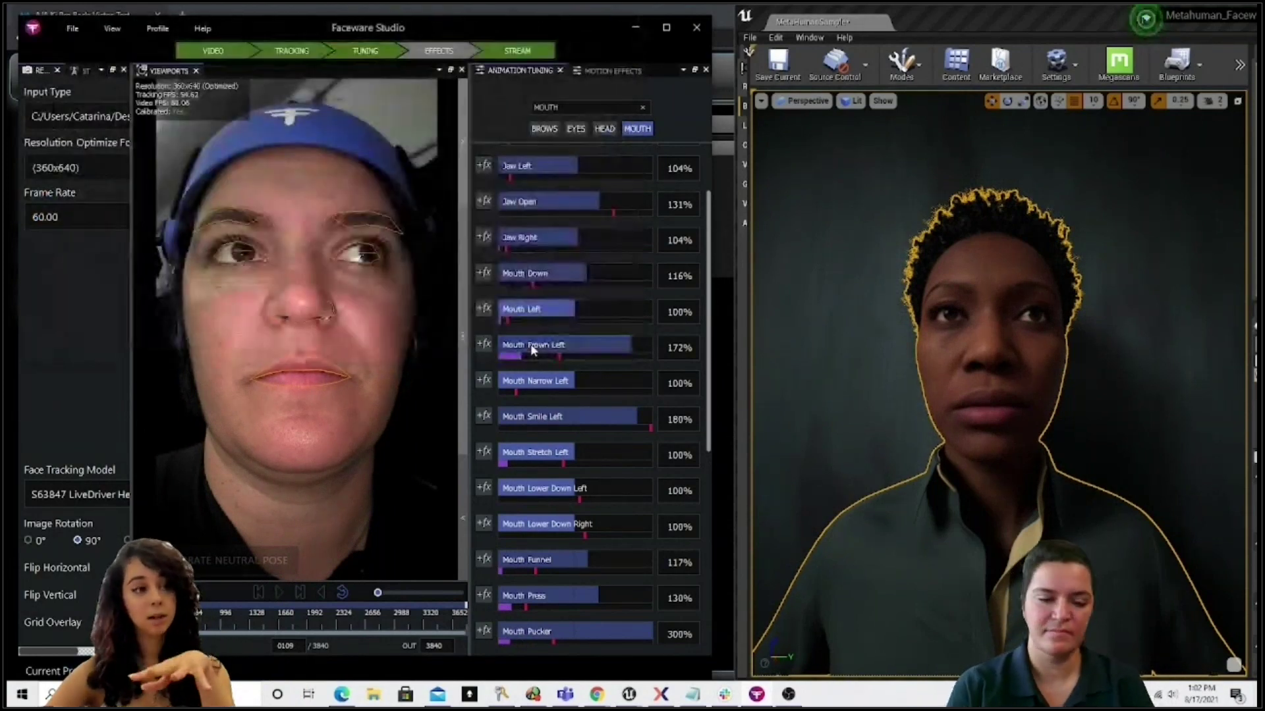
click(617, 71)
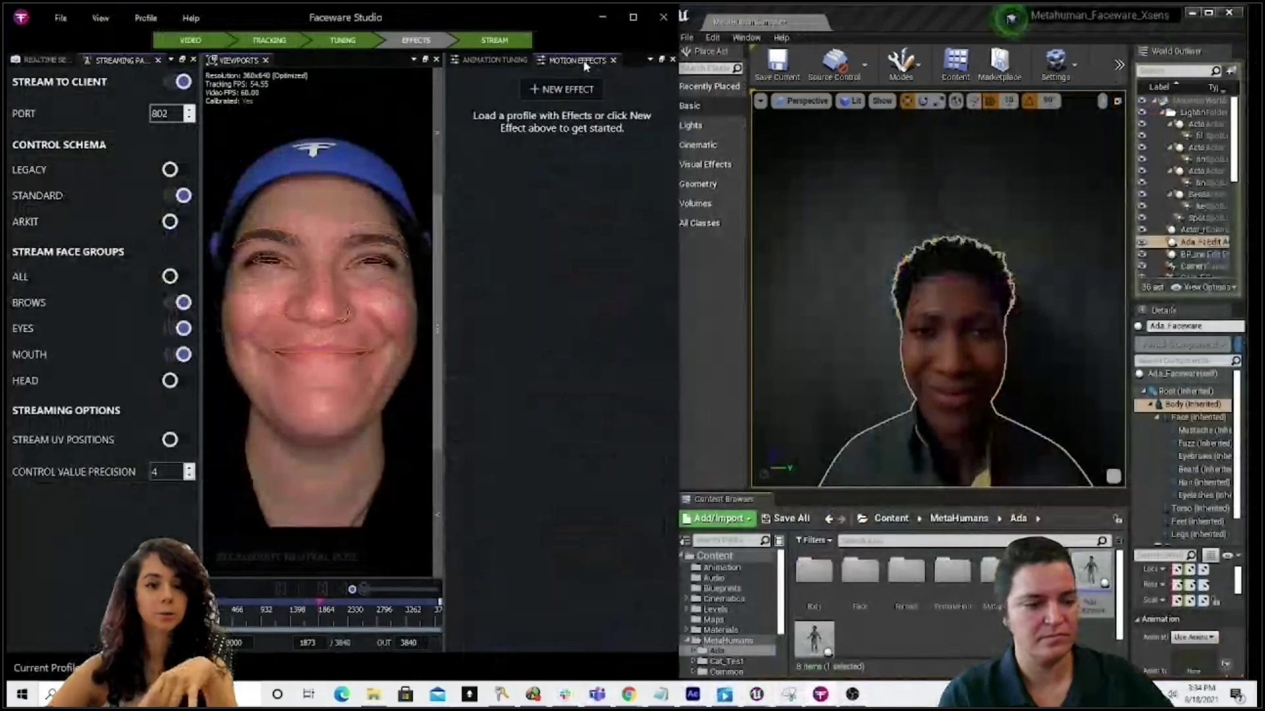
Create a new motion effect and bring up the face-control catalogue for its primary control
click(565, 92)
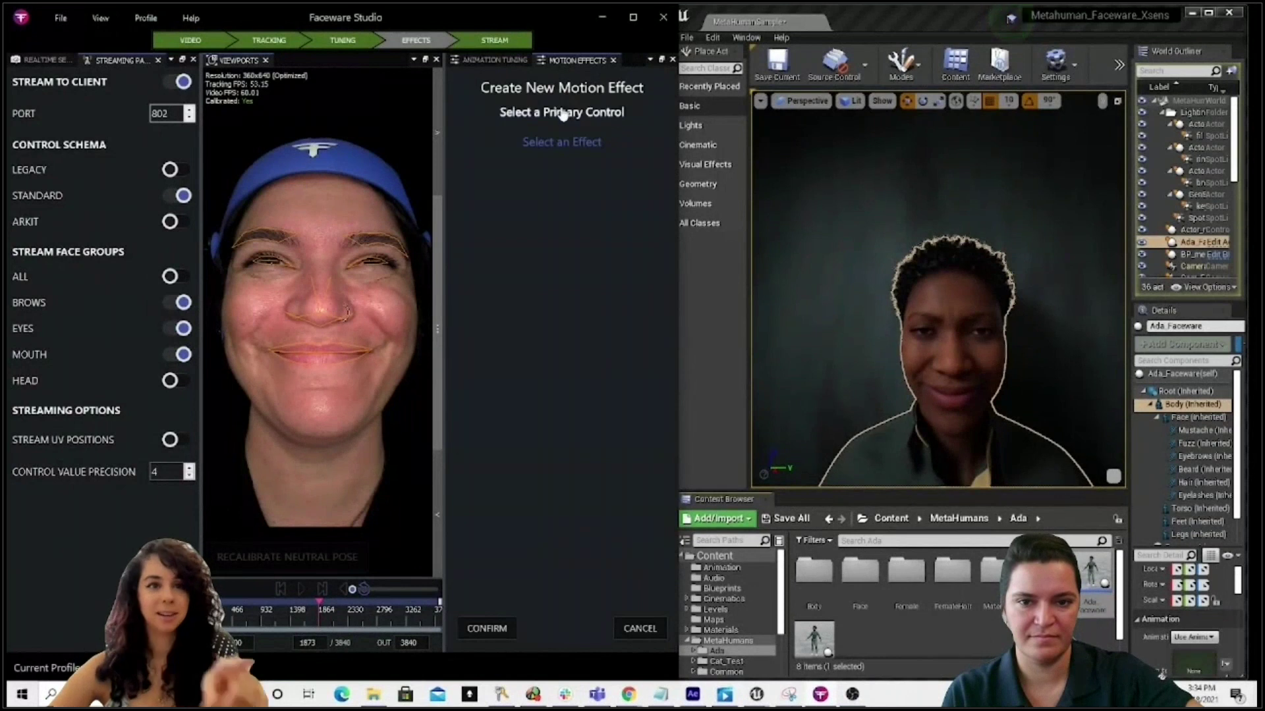
click(564, 113)
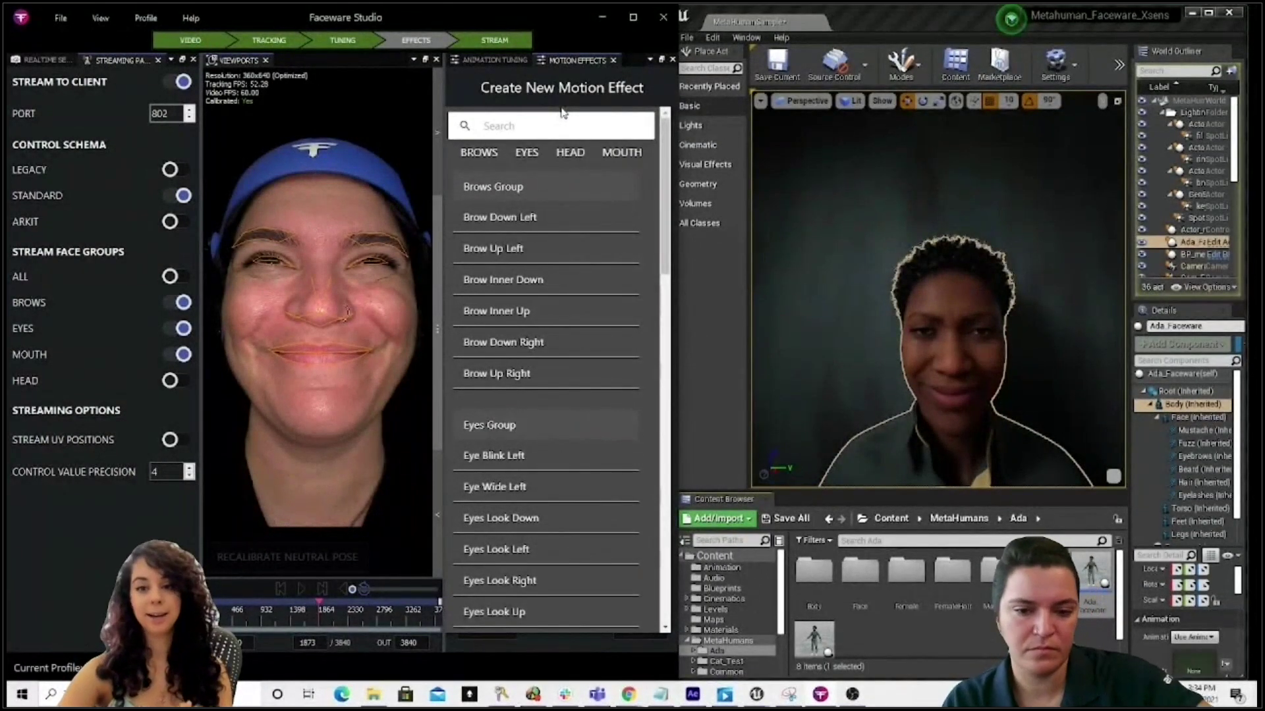
Make Cheek Squint Left the primary control with effect type Increase By
click(612, 152)
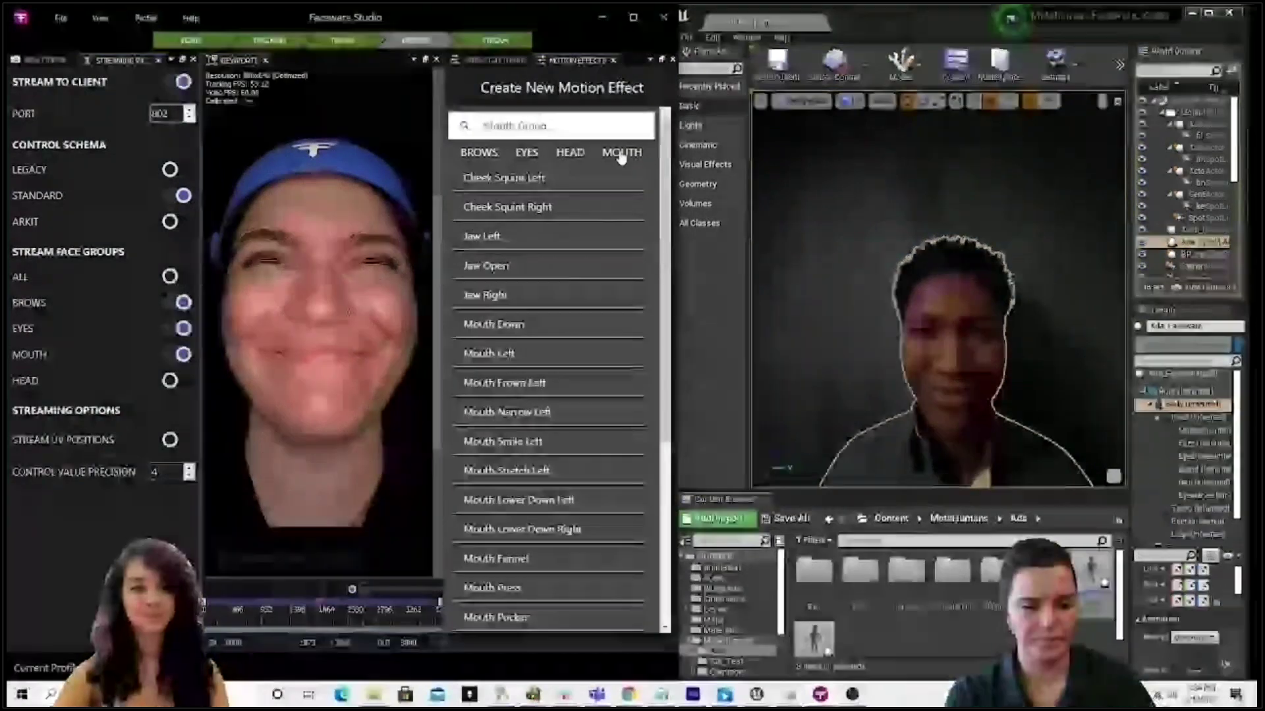
scroll(555, 333, down, 3)
scroll(560, 356, down, 3)
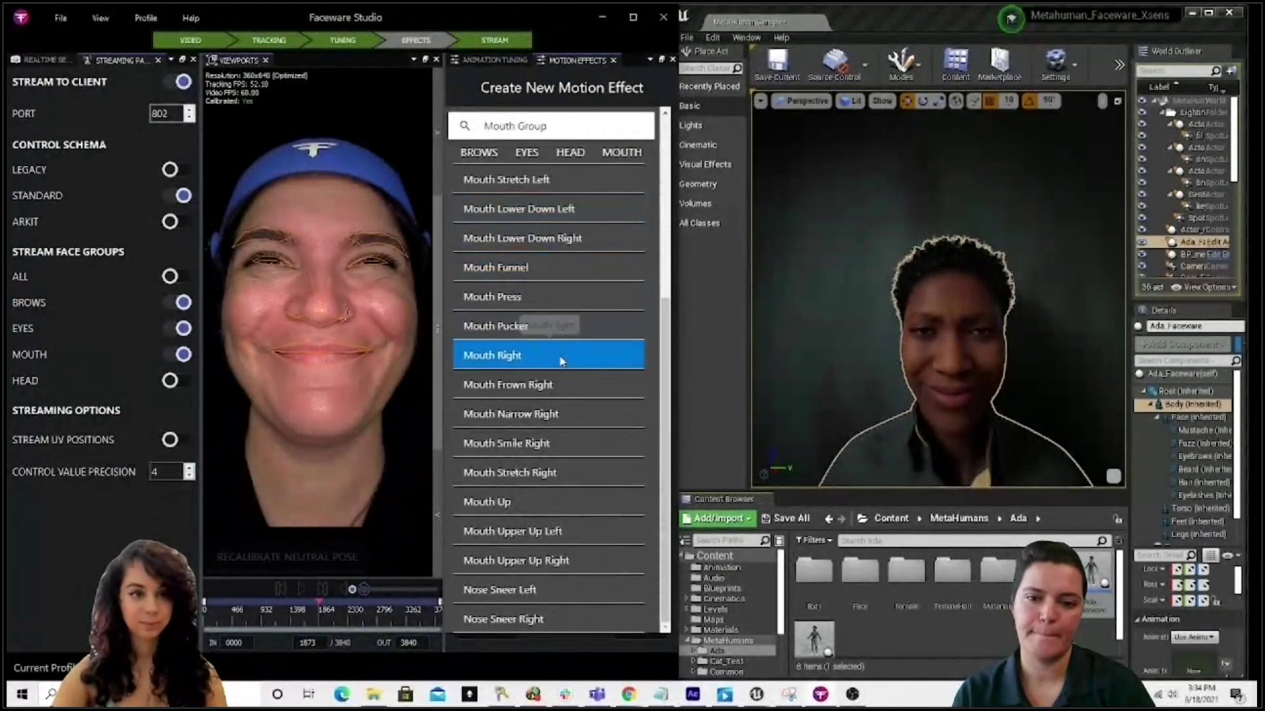
scroll(559, 296, up, 5)
click(556, 188)
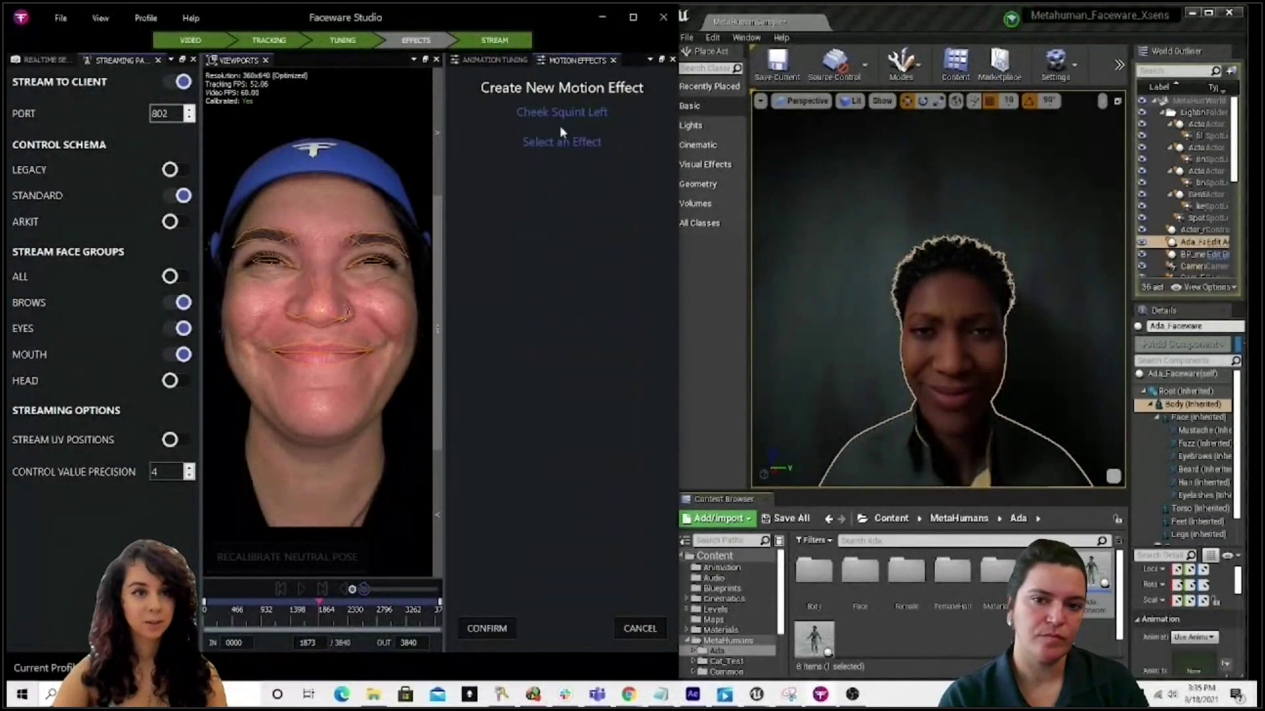
click(518, 271)
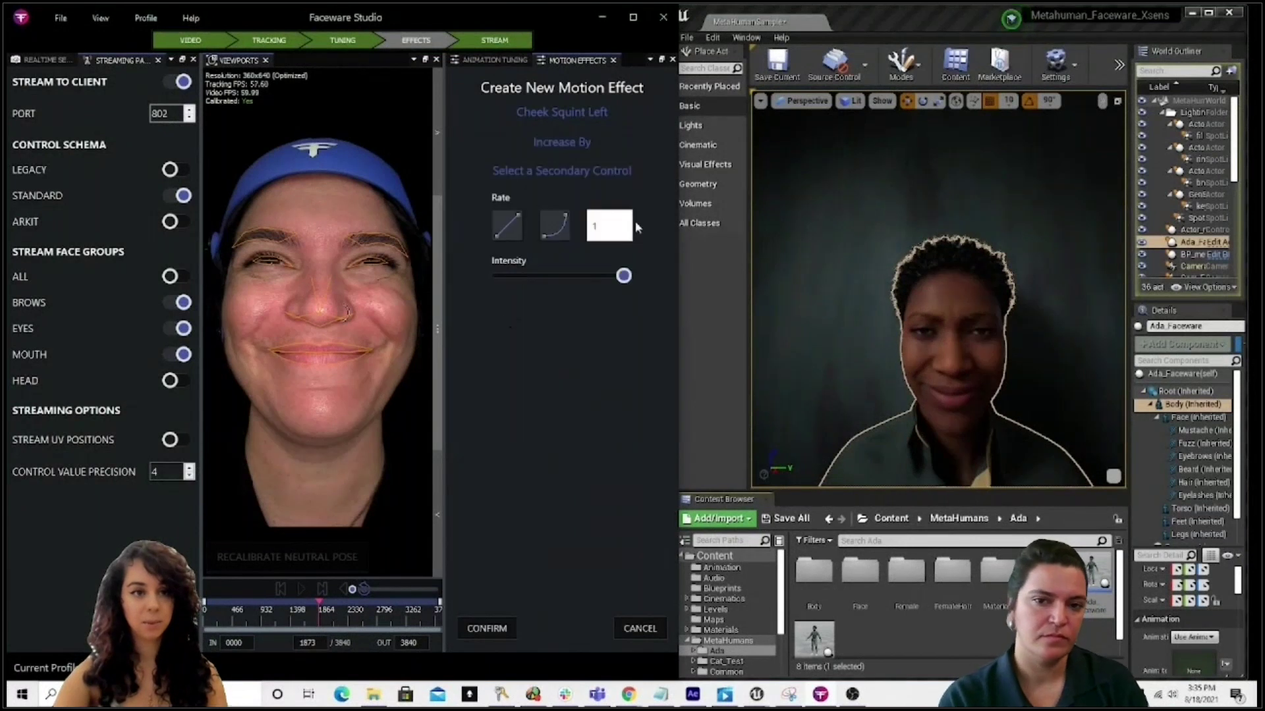
mouse_move(623, 275)
mouse_down()
mouse_move(499, 275)
mouse_move(623, 275)
mouse_up()
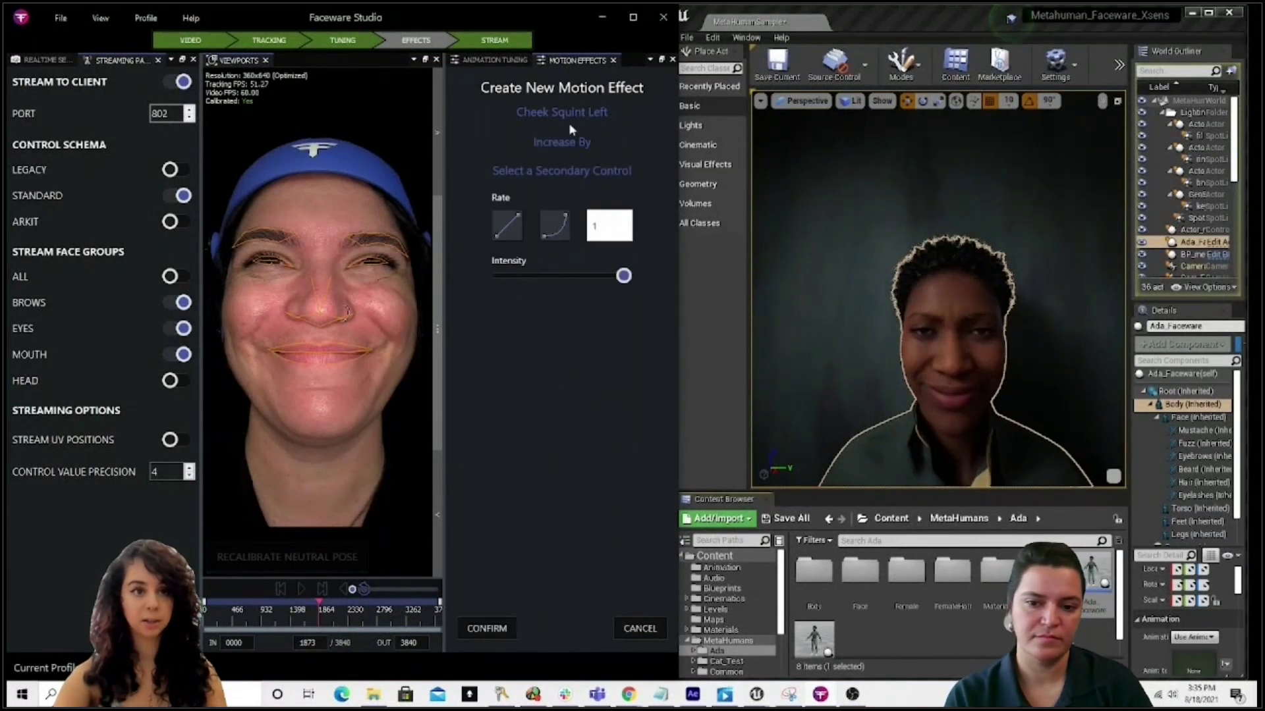
Set Mouth Smile Left as the secondary control at full intensity and add the effect
click(568, 173)
click(621, 218)
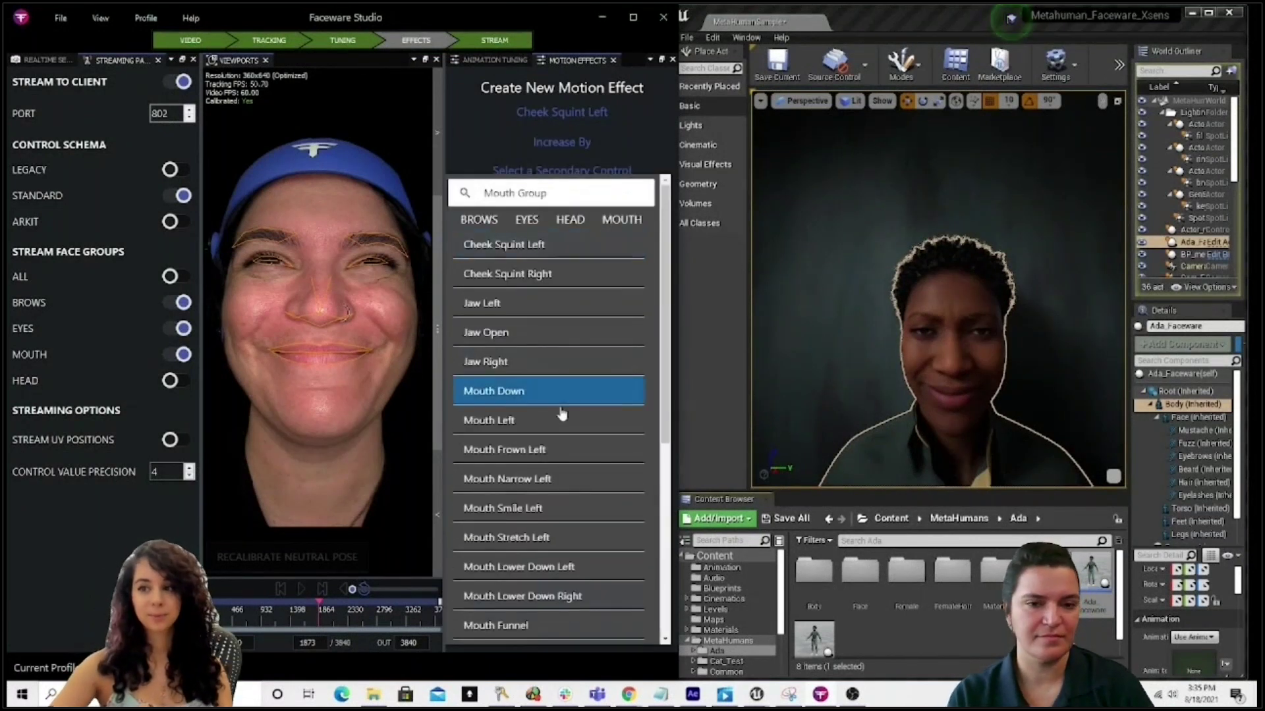
scroll(559, 396, down, 2)
click(539, 351)
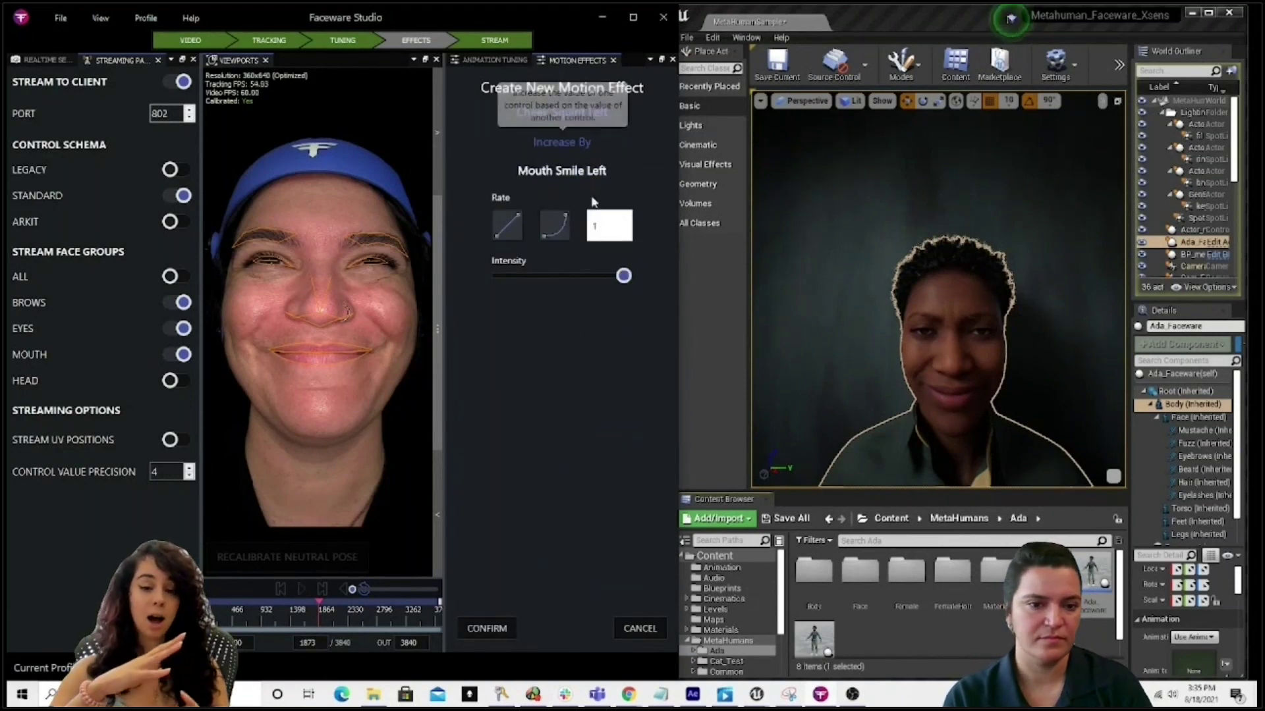
mouse_move(623, 282)
mouse_down()
mouse_move(584, 277)
mouse_move(633, 276)
mouse_up()
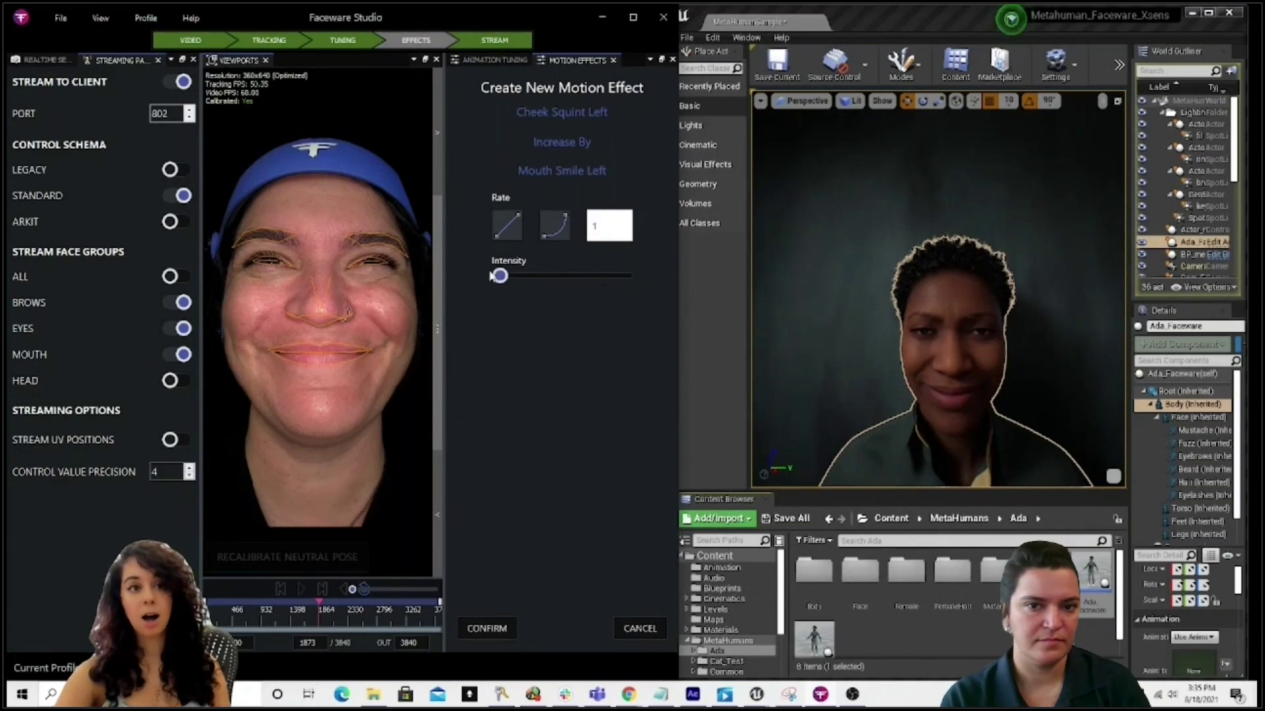
click(492, 631)
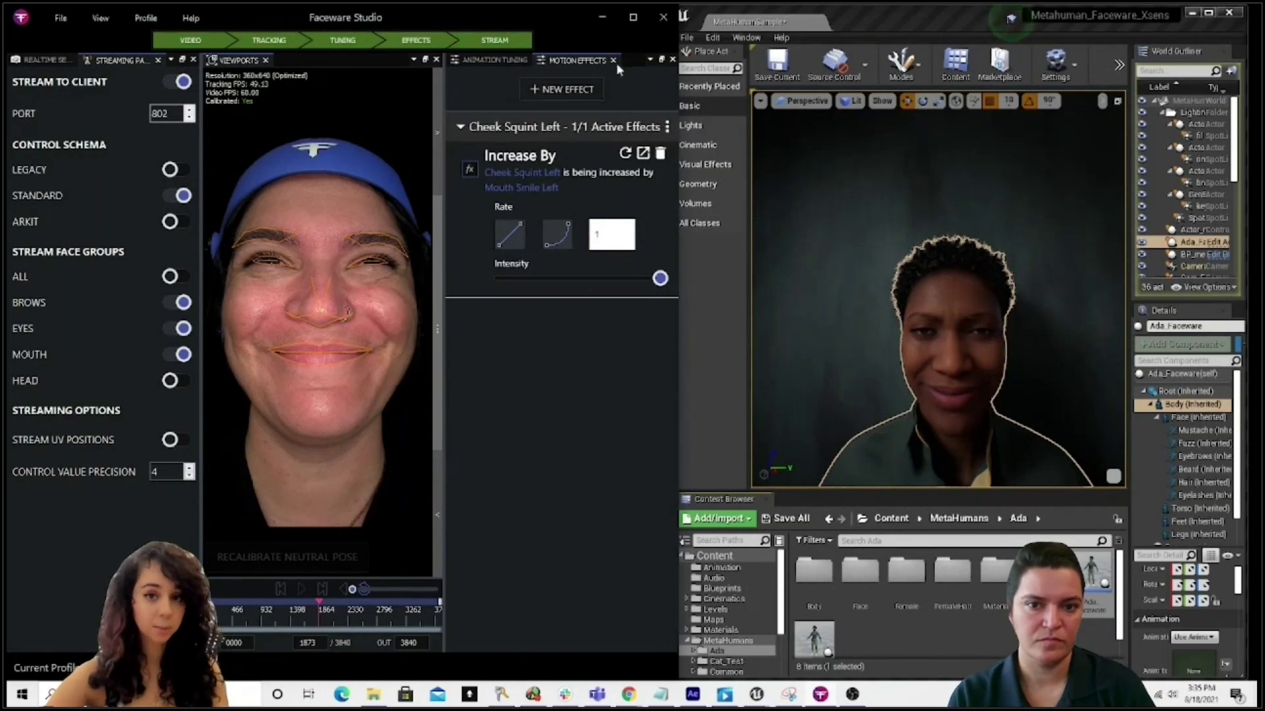
Minimize Faceware Studio and maximize the Metahuman_Faceware_Xsens Unreal Editor showing Ada
click(602, 17)
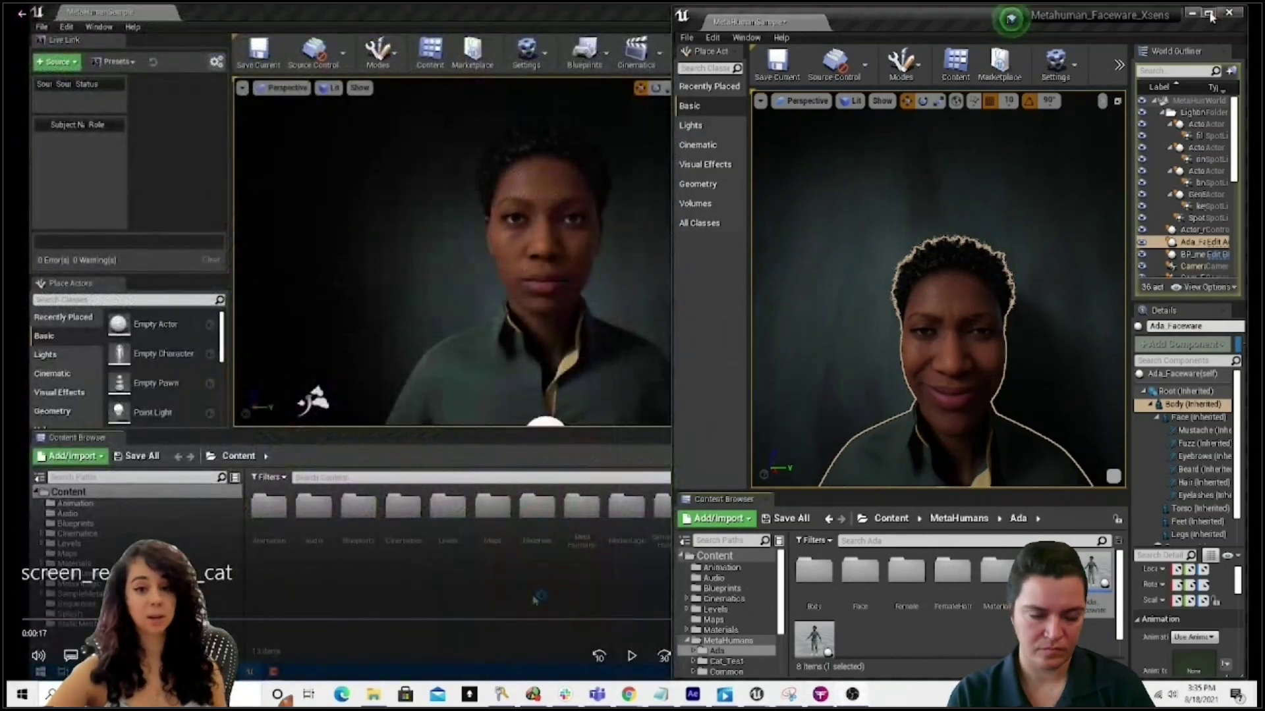
click(1210, 14)
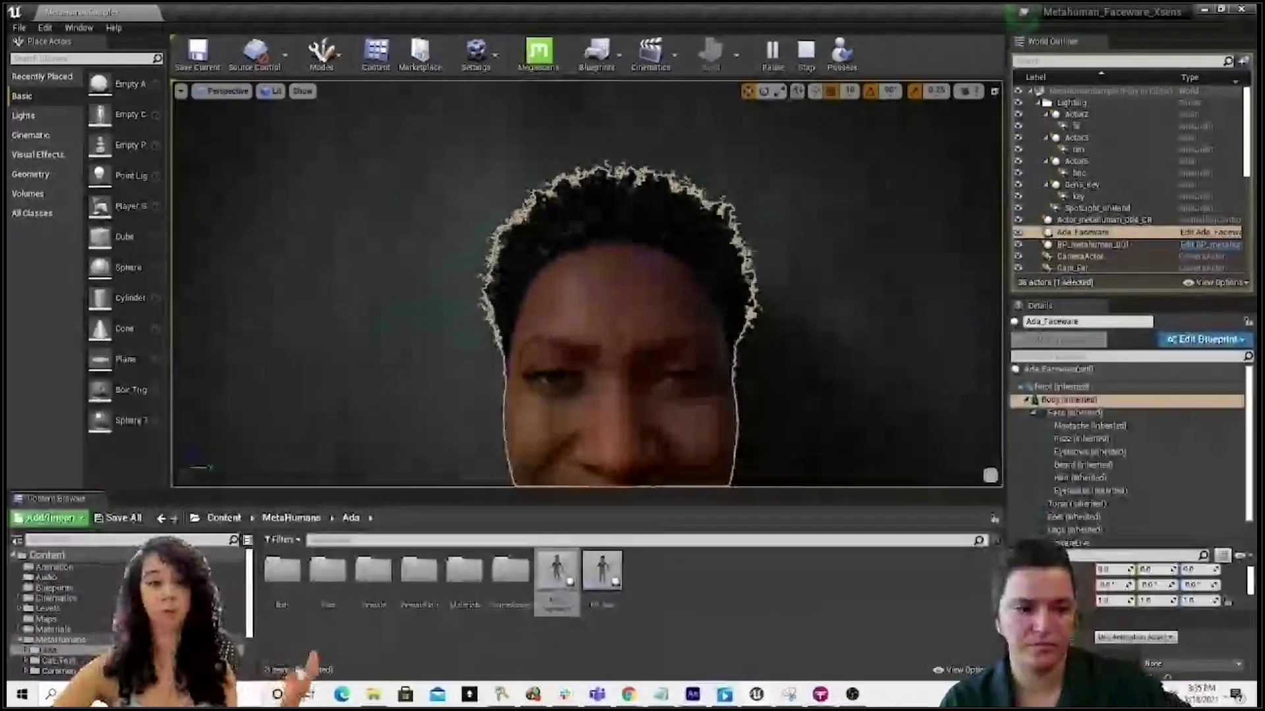